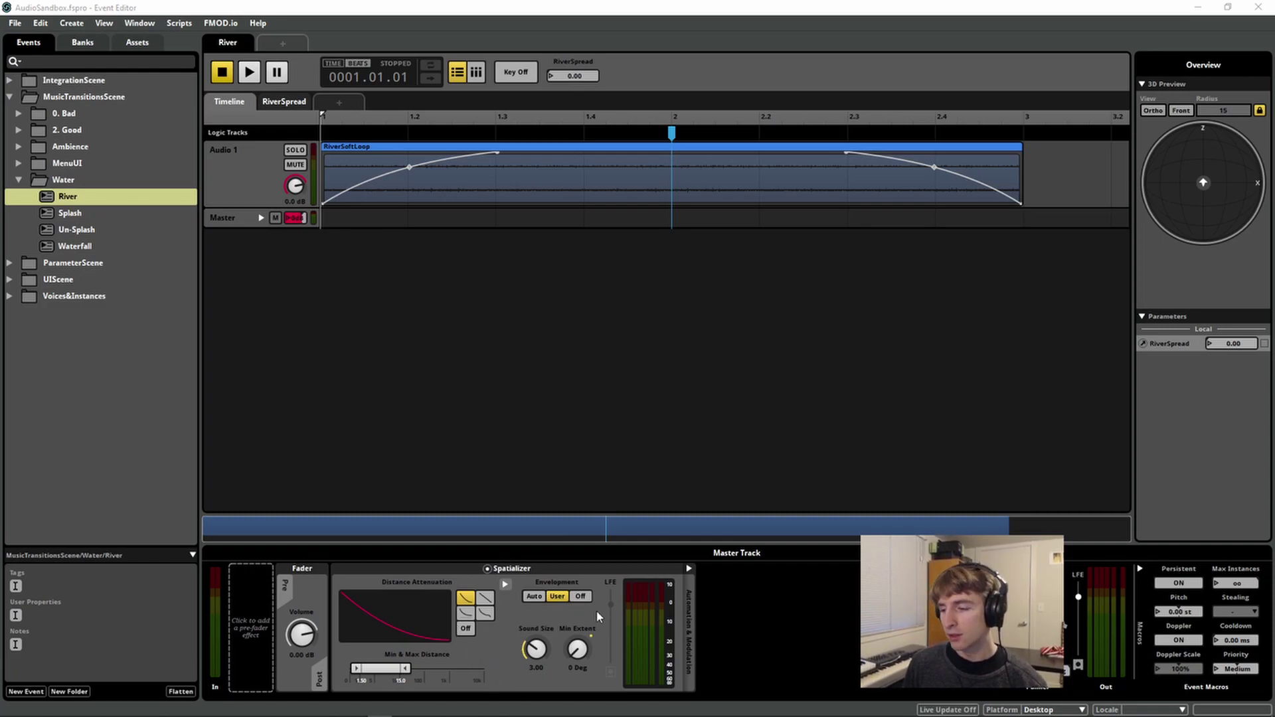
# Glance at the Waterfall event, then widen the River event's Min Extent to 176 degrees
pyautogui.click(78, 246)
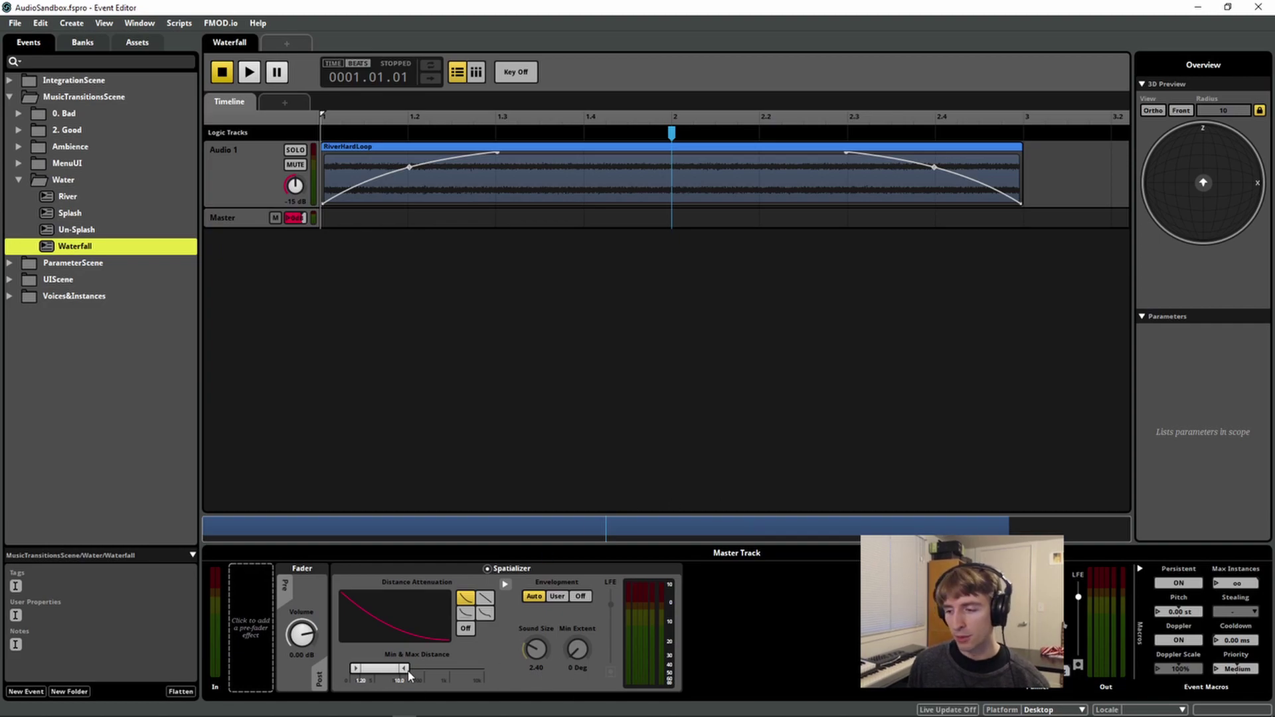
pyautogui.click(67, 197)
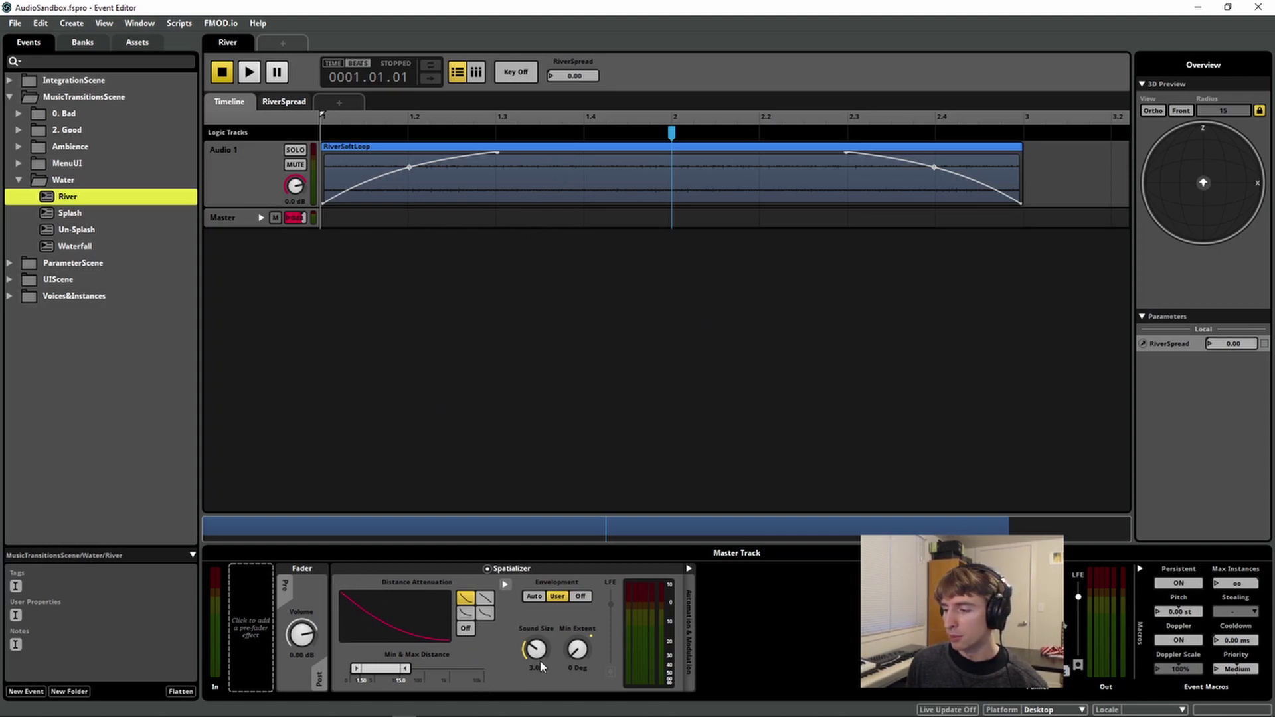
pyautogui.moveTo(577, 650)
pyautogui.mouseDown()
pyautogui.moveTo(578, 618)
pyautogui.moveTo(577, 649)
pyautogui.mouseUp()
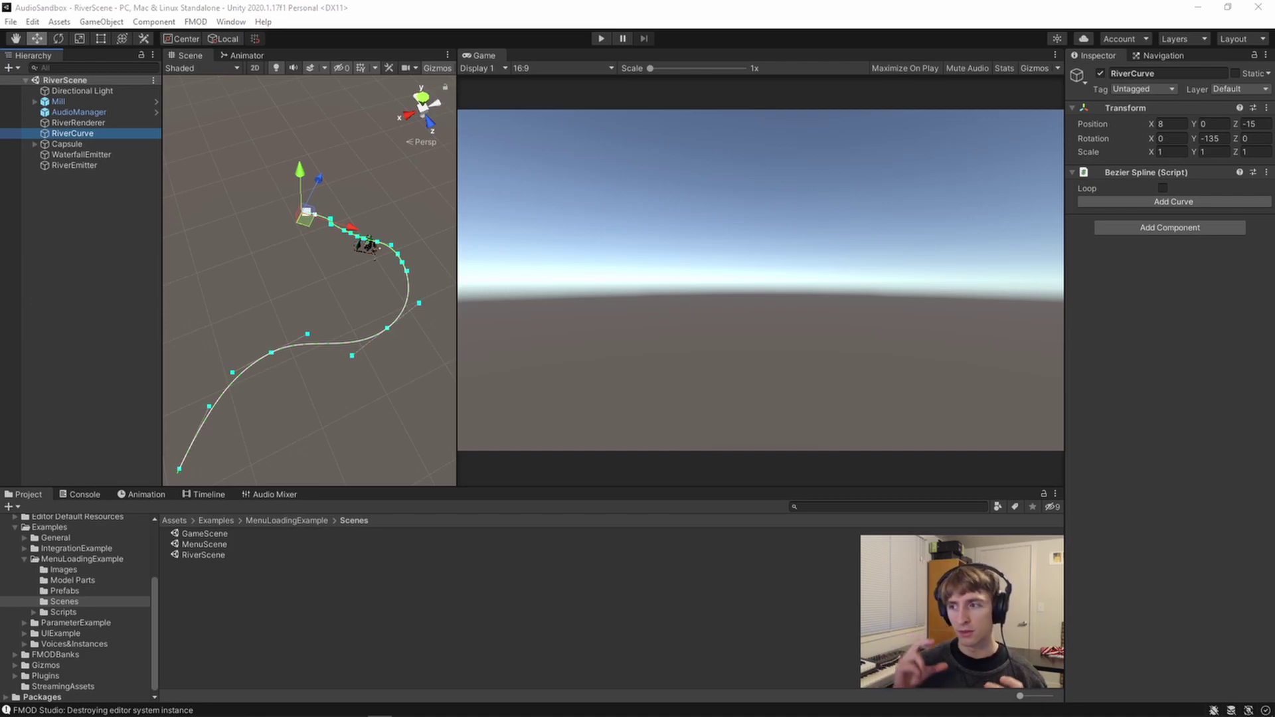
# Widen the Scene view and zoom and orbit in close to the river curve and mill
pyautogui.moveTo(457, 279); pyautogui.dragTo(550, 292)
pyautogui.moveTo(364, 308); pyautogui.dragTo(423, 207, button='middle')
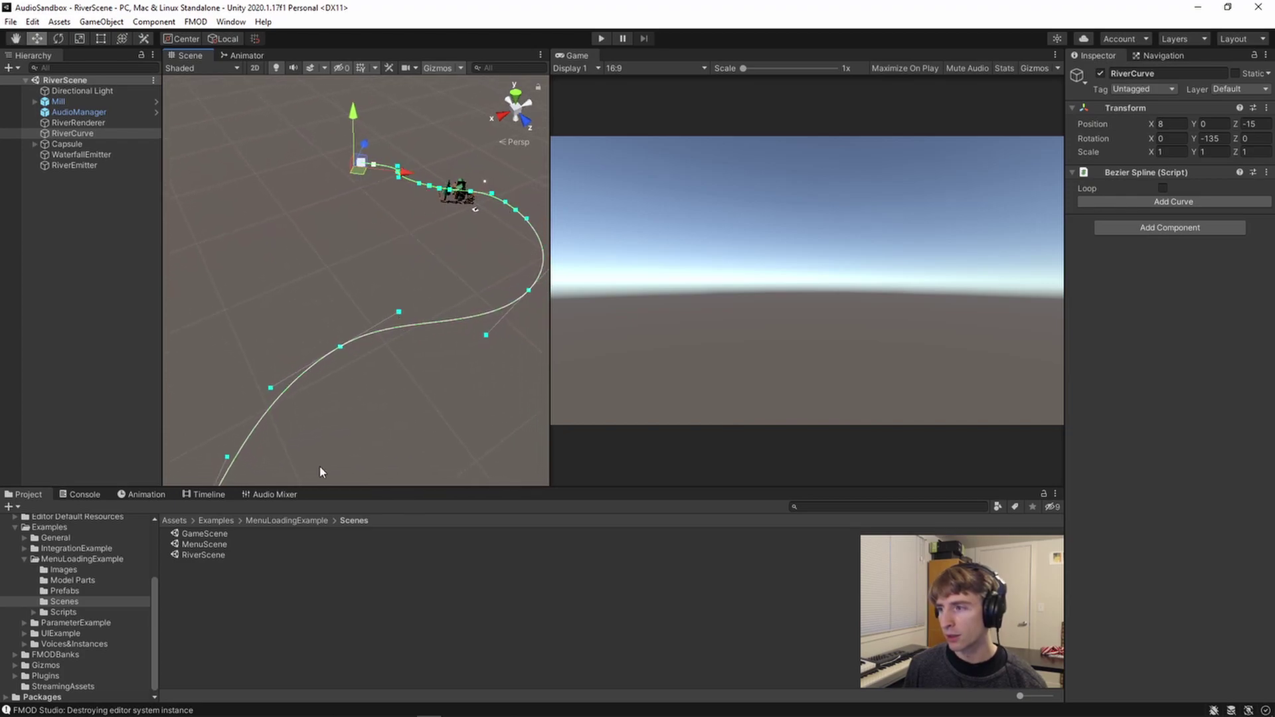
pyautogui.scroll(5, 335, 405)
pyautogui.moveTo(335, 404); pyautogui.dragTo(379, 341, button='right')
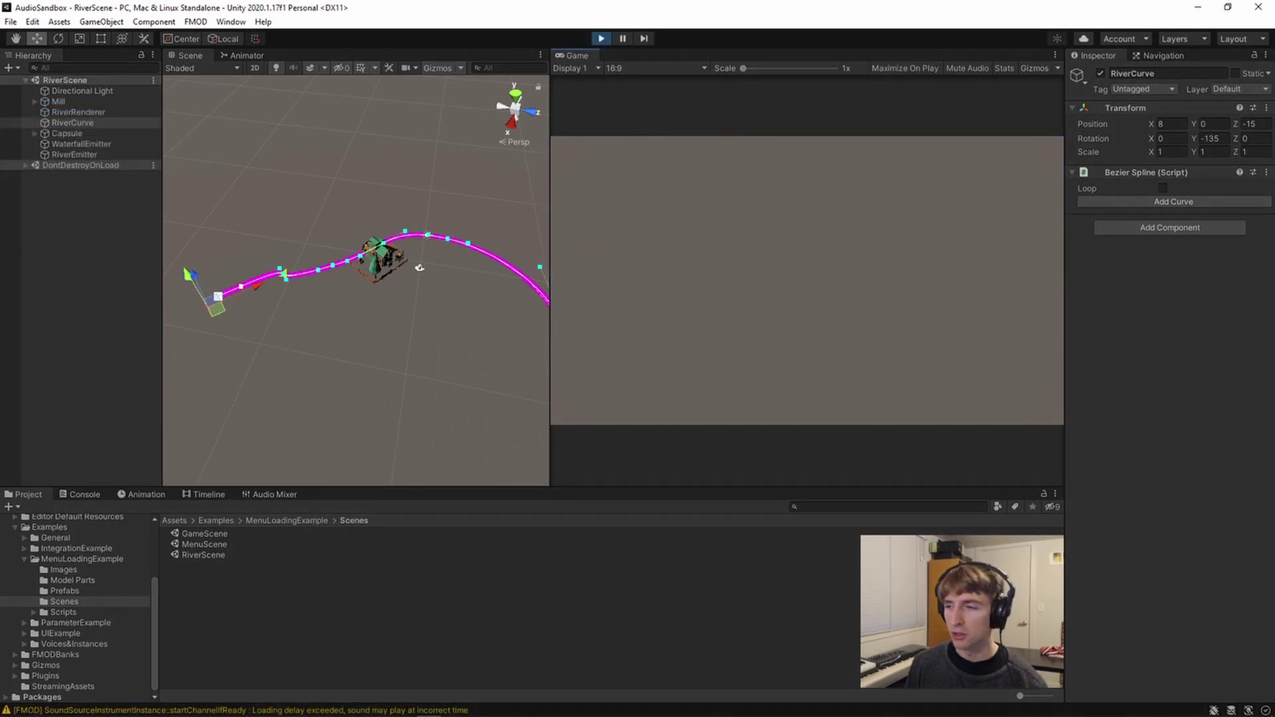
# Zoom the Scene view in on the magenta river curve and back out
pyautogui.scroll(5, 359, 348)
pyautogui.moveTo(359, 347)
pyautogui.mouseDown(button='middle')
pyautogui.moveTo(319, 261)
pyautogui.moveTo(355, 341)
pyautogui.mouseUp(button='middle')
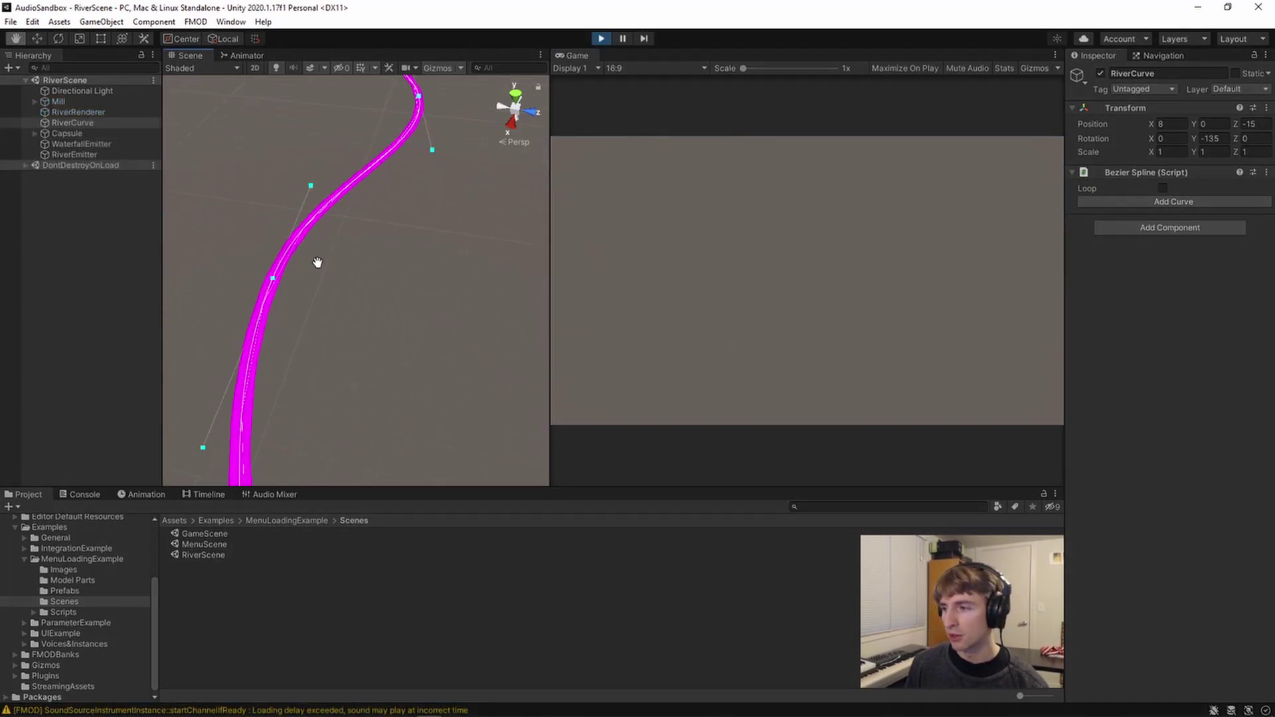
pyautogui.scroll(-10, 354, 341)
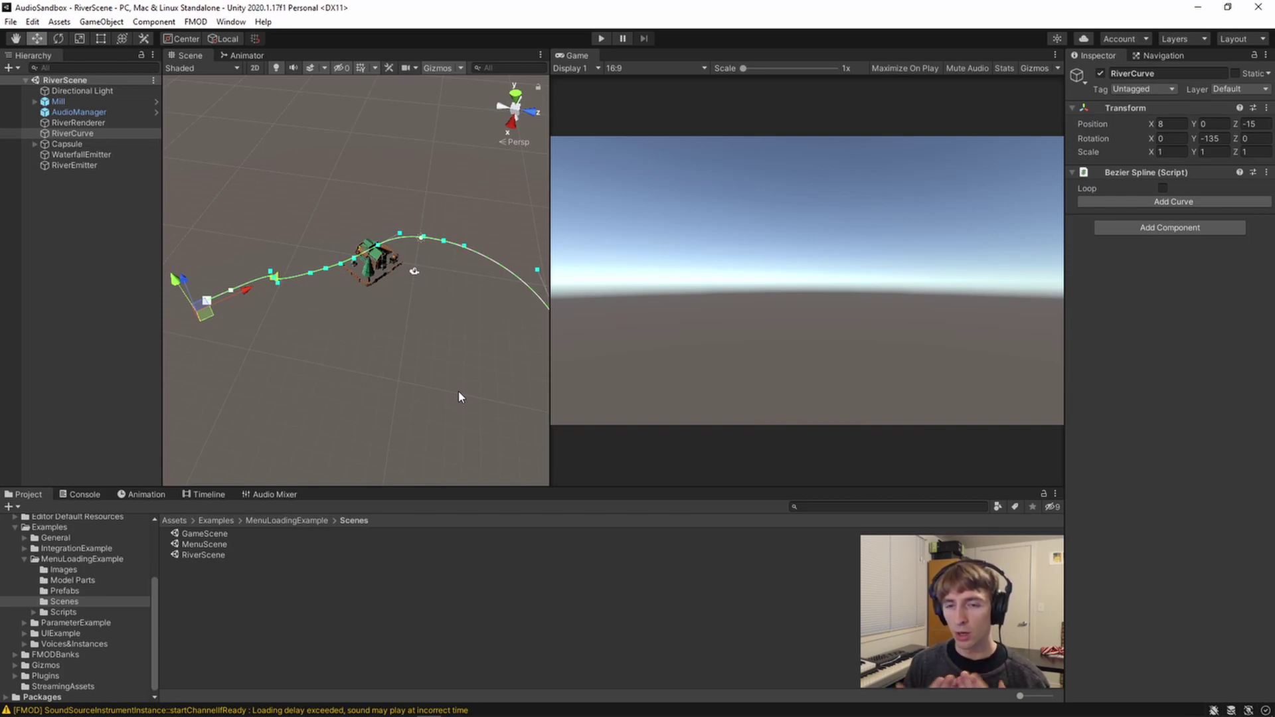
# Set the Capsule's Main Camera projection Debug Phase to Averaged
pyautogui.moveTo(364, 385); pyautogui.dragTo(322, 372, button='middle')
pyautogui.click(75, 134)
pyautogui.click(34, 143)
pyautogui.click(66, 143)
pyautogui.click(85, 154)
pyautogui.click(1191, 319)
pyautogui.click(1189, 392)
# Run the scene and drag the capsule player to different spots beside the river
pyautogui.click(600, 38)
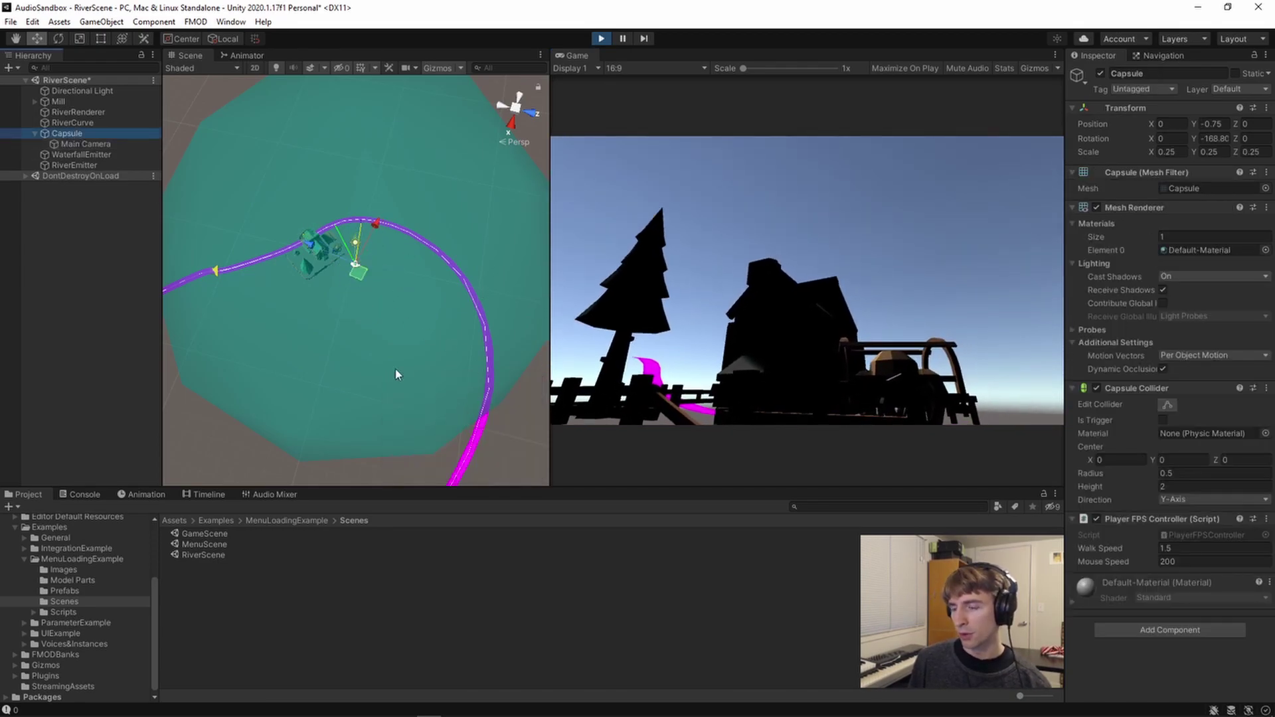
pyautogui.scroll(-6, 398, 332)
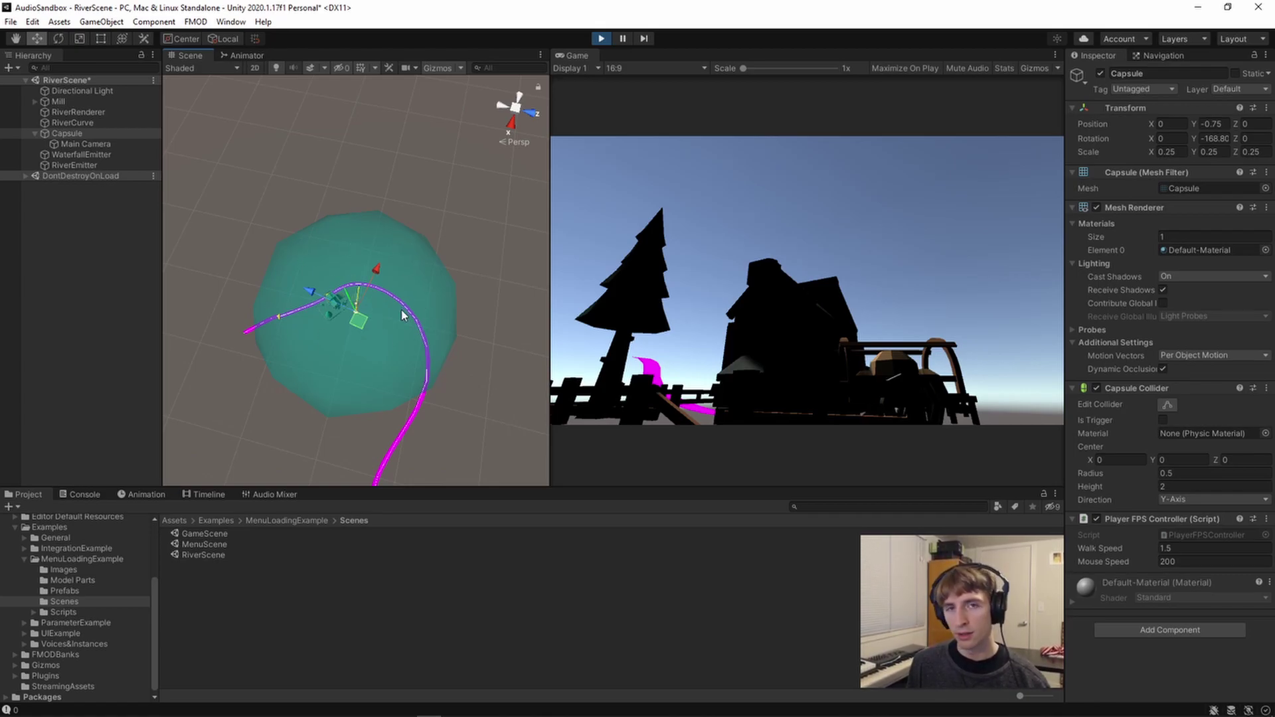
pyautogui.scroll(5, 373, 385)
pyautogui.scroll(-2, 373, 386)
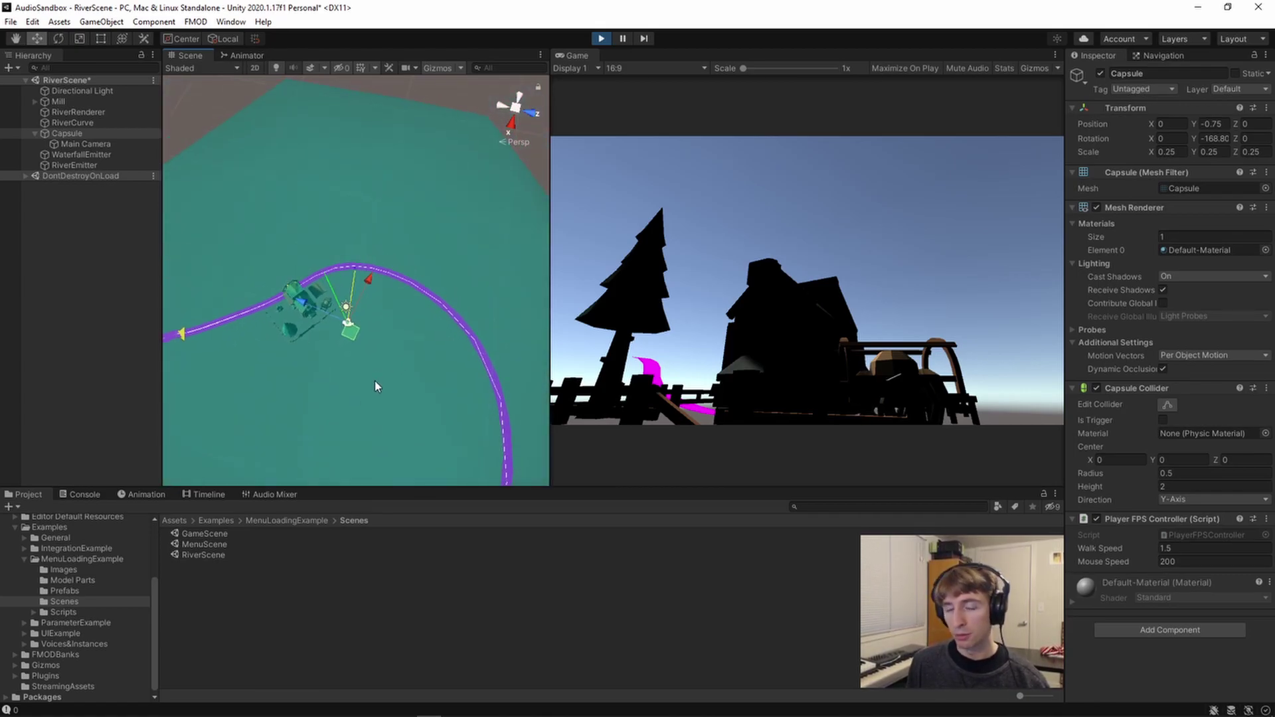
pyautogui.scroll(8, 407, 303)
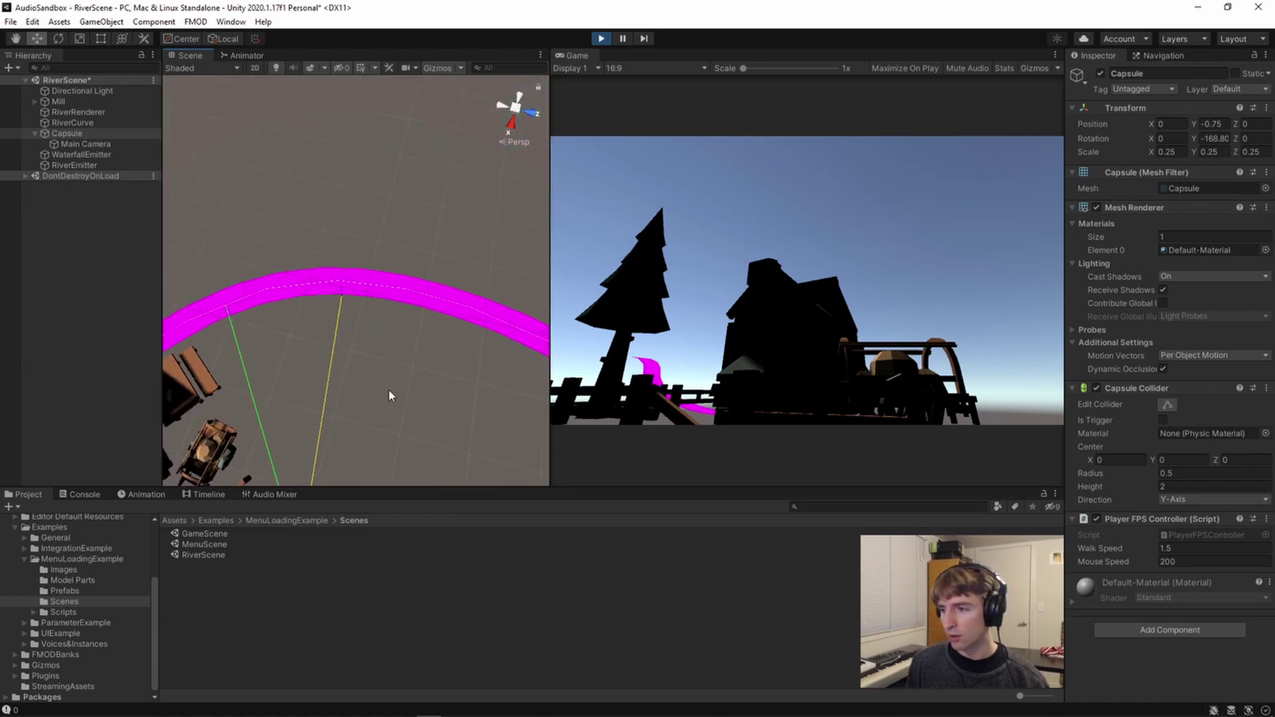
pyautogui.scroll(-6, 332, 309)
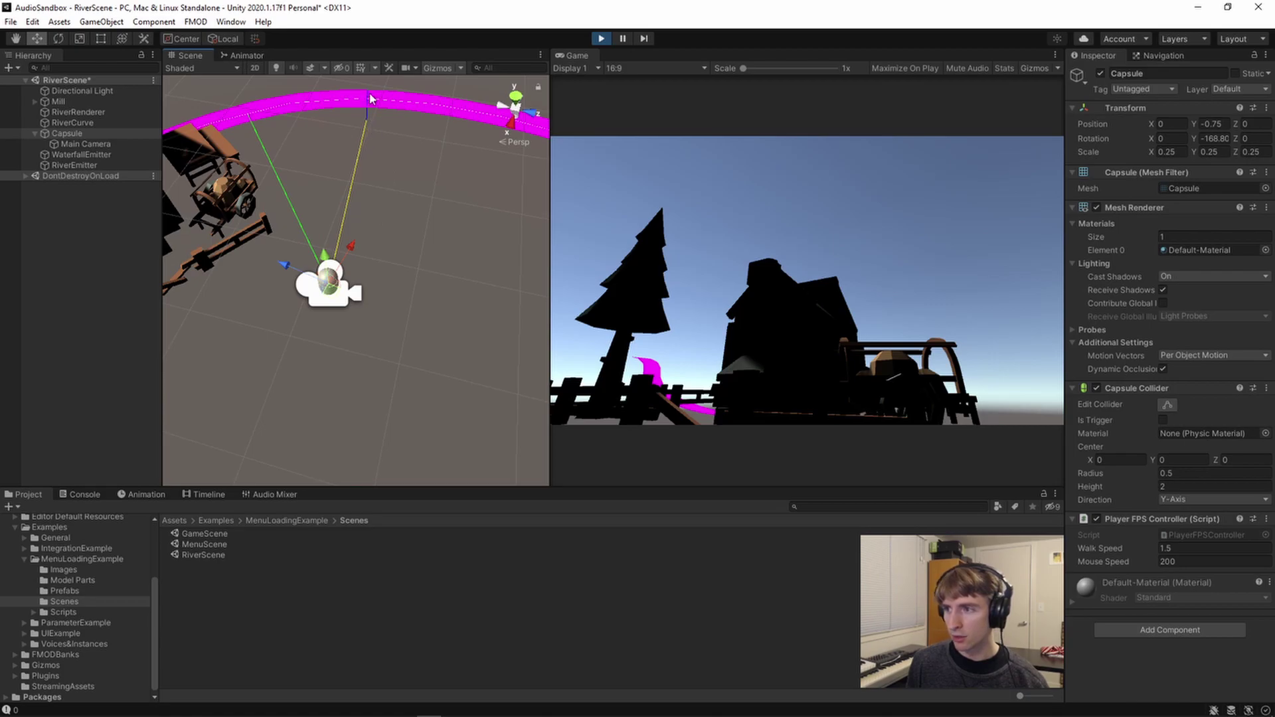
pyautogui.scroll(-10, 386, 203)
pyautogui.moveTo(353, 288); pyautogui.dragTo(219, 390)
pyautogui.scroll(10, 328, 278)
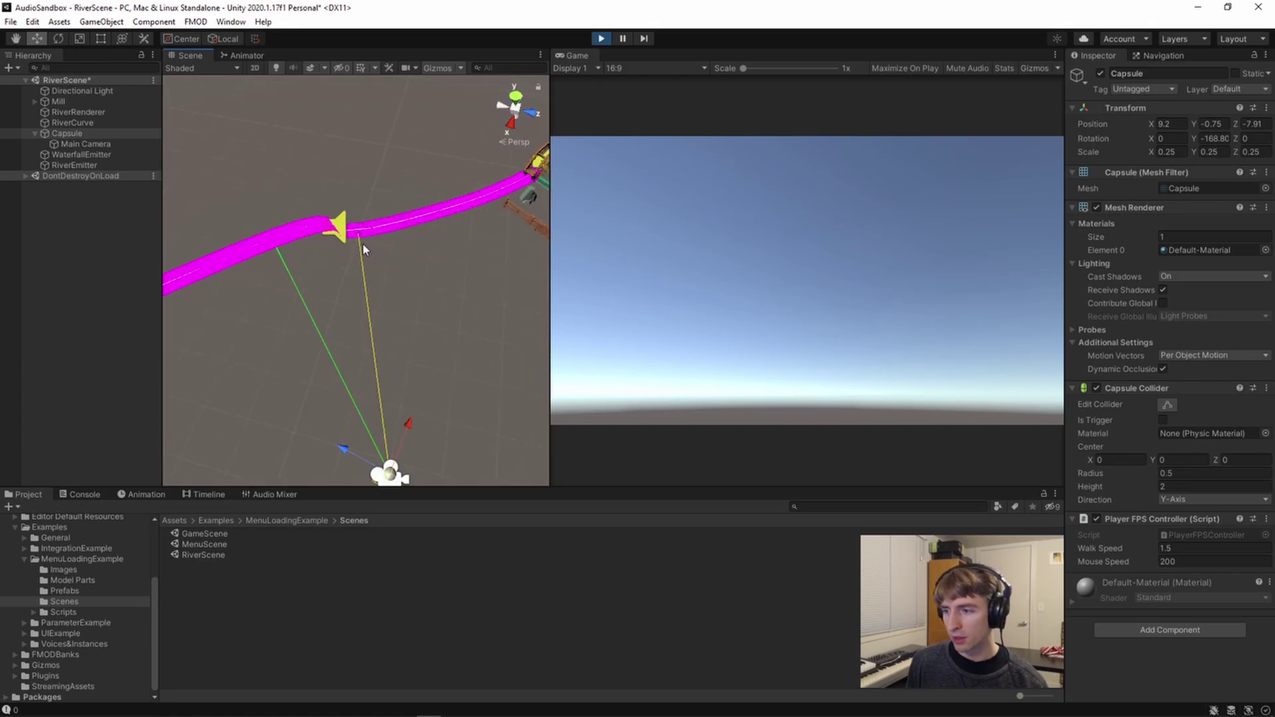
pyautogui.scroll(-8, 365, 257)
pyautogui.moveTo(361, 310); pyautogui.dragTo(391, 332)
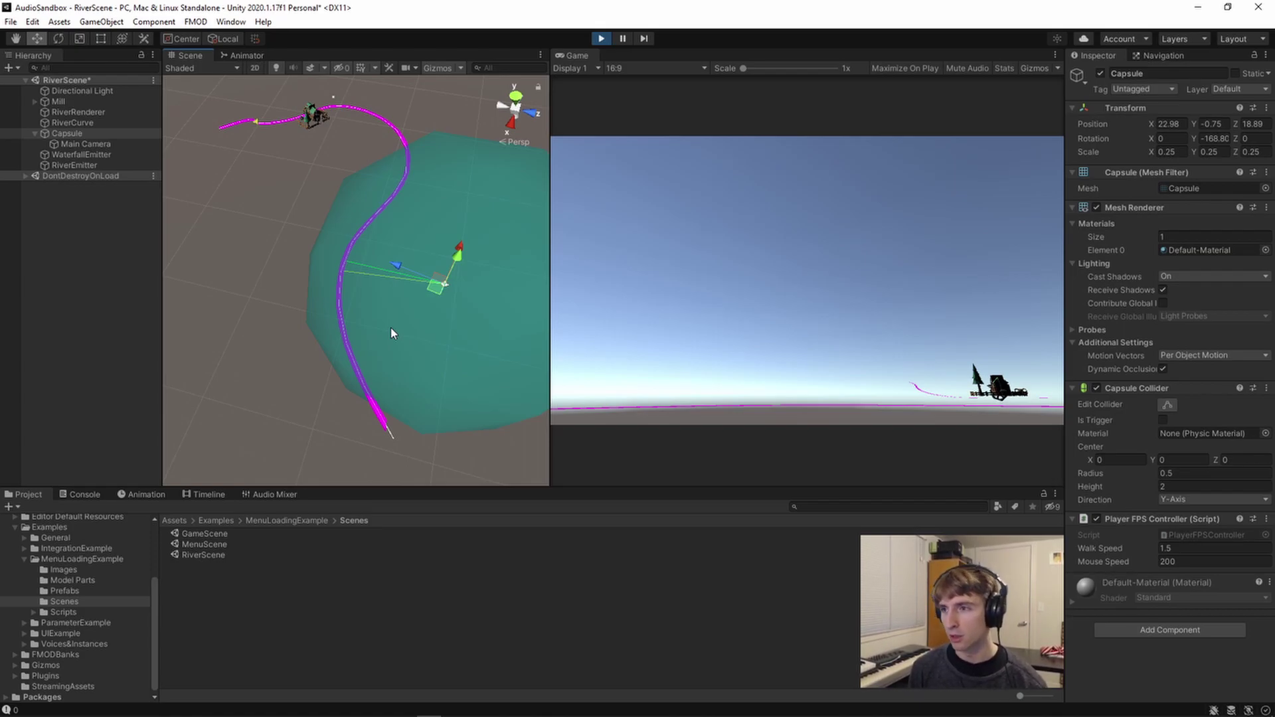
# Exit Play mode and select the Main Camera to show its spline projection settings
pyautogui.hotkey('ctrl', 'p')
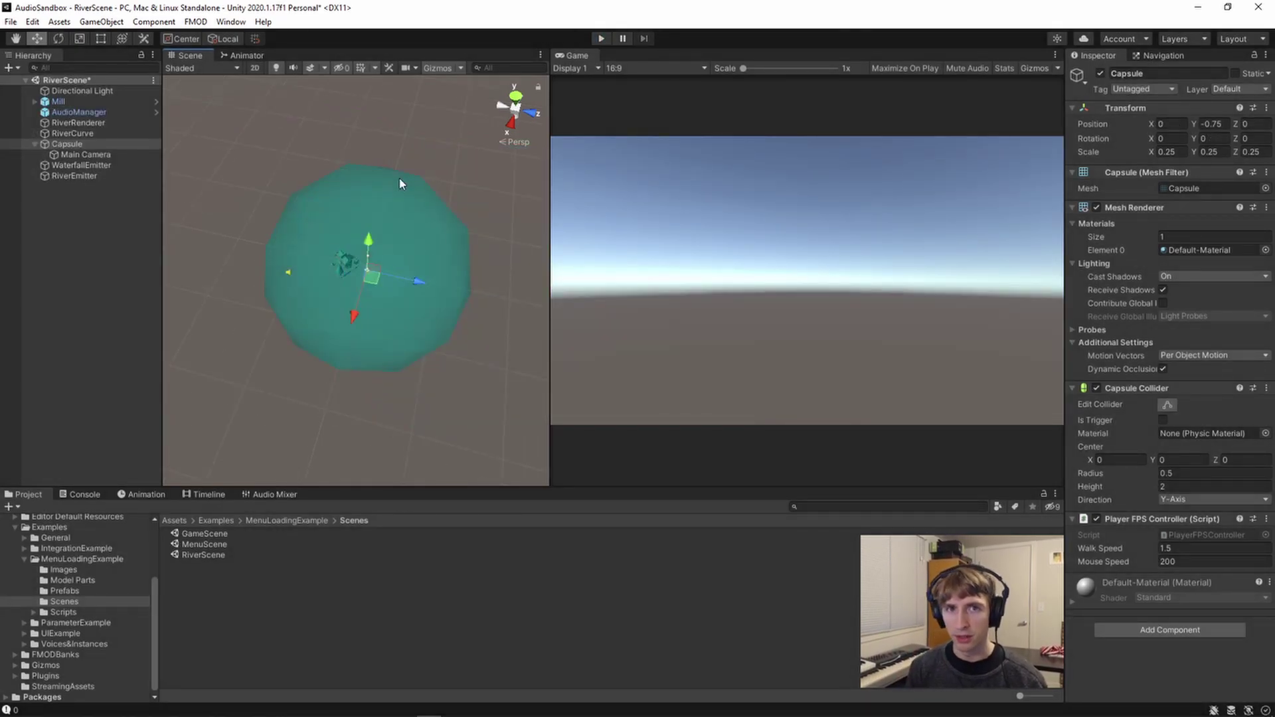
pyautogui.click(97, 134)
pyautogui.click(85, 154)
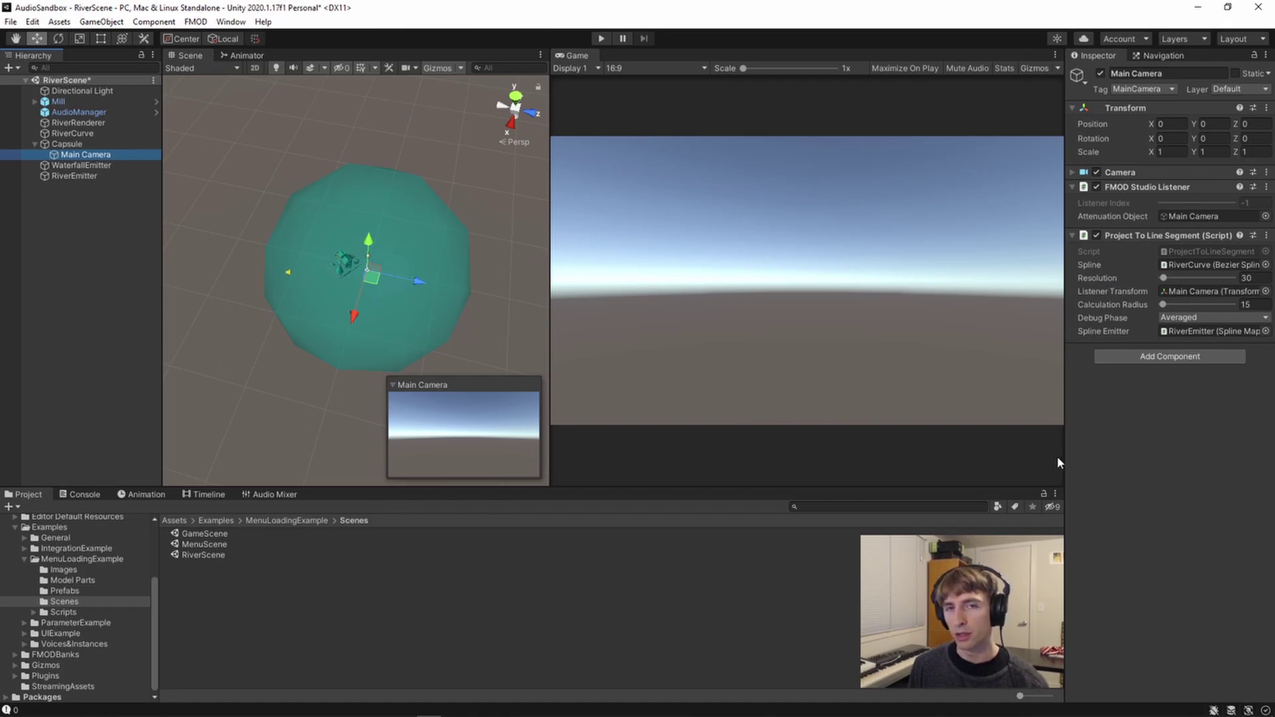
# Run the scene again and survey the whole river curve and its emitter
pyautogui.click(601, 40)
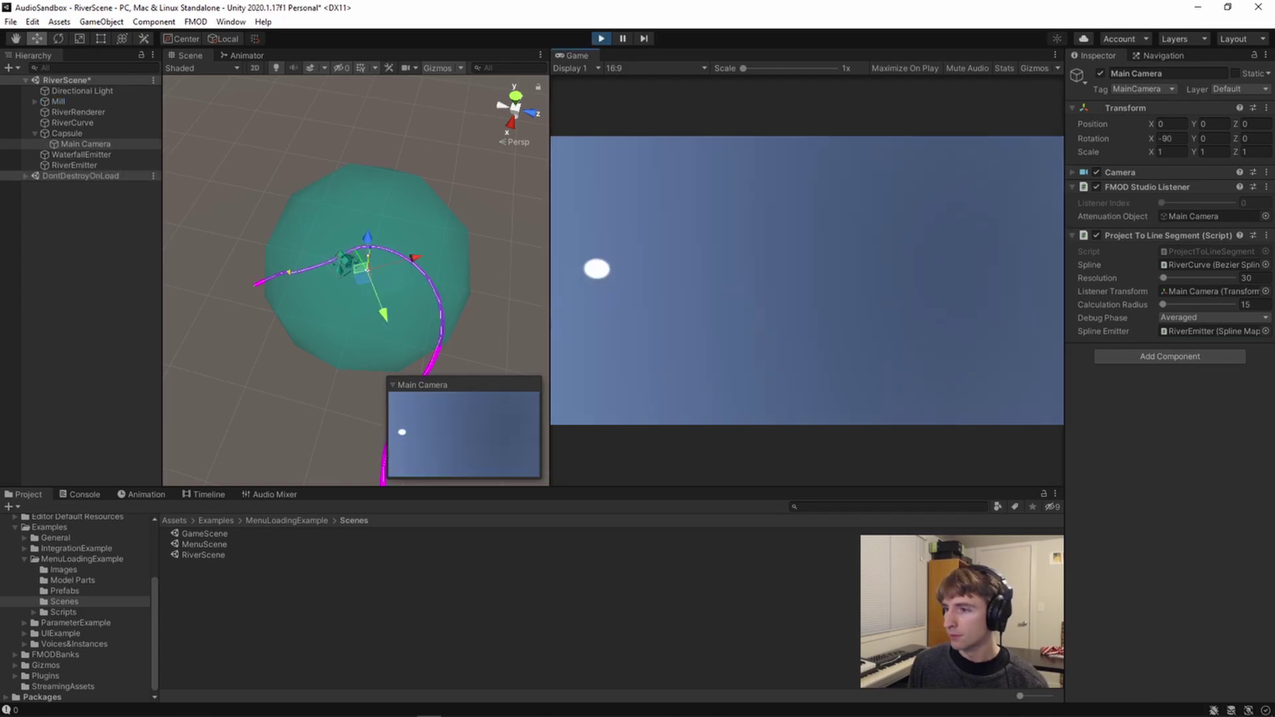
pyautogui.moveTo(391, 300); pyautogui.dragTo(370, 213, button='middle')
pyautogui.scroll(5, 369, 215)
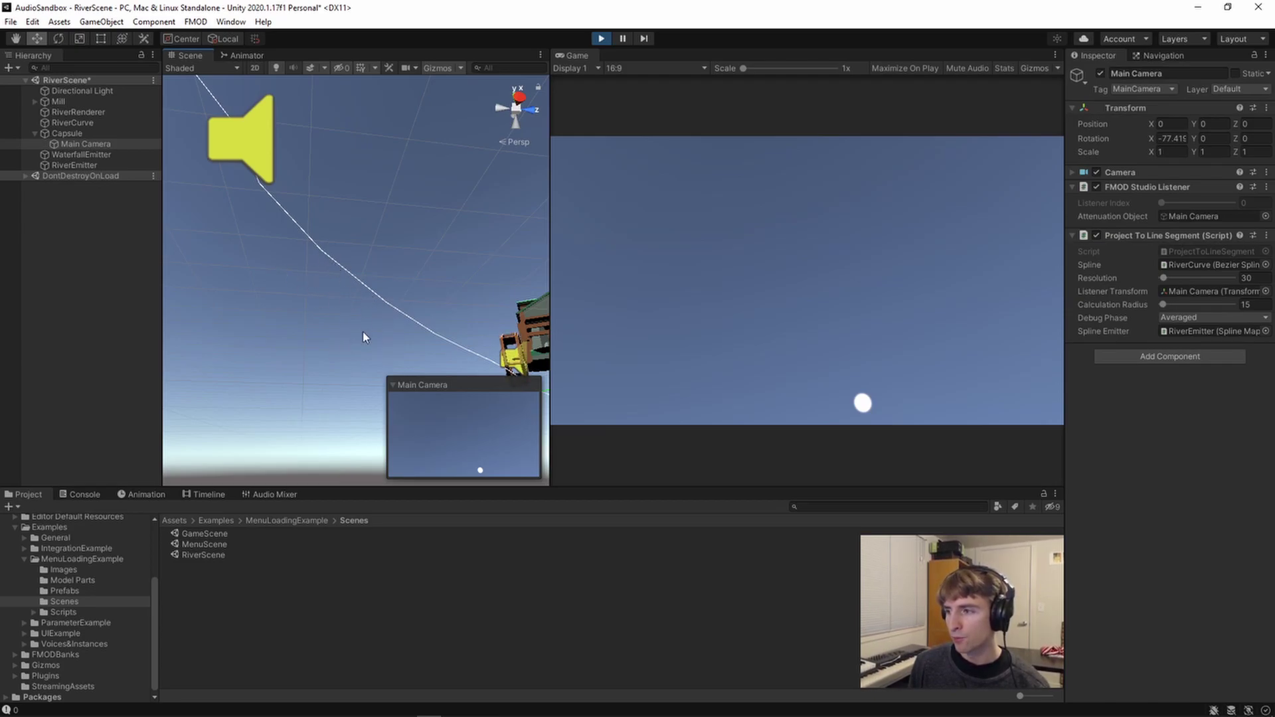
pyautogui.moveTo(362, 333); pyautogui.dragTo(384, 300, button='middle')
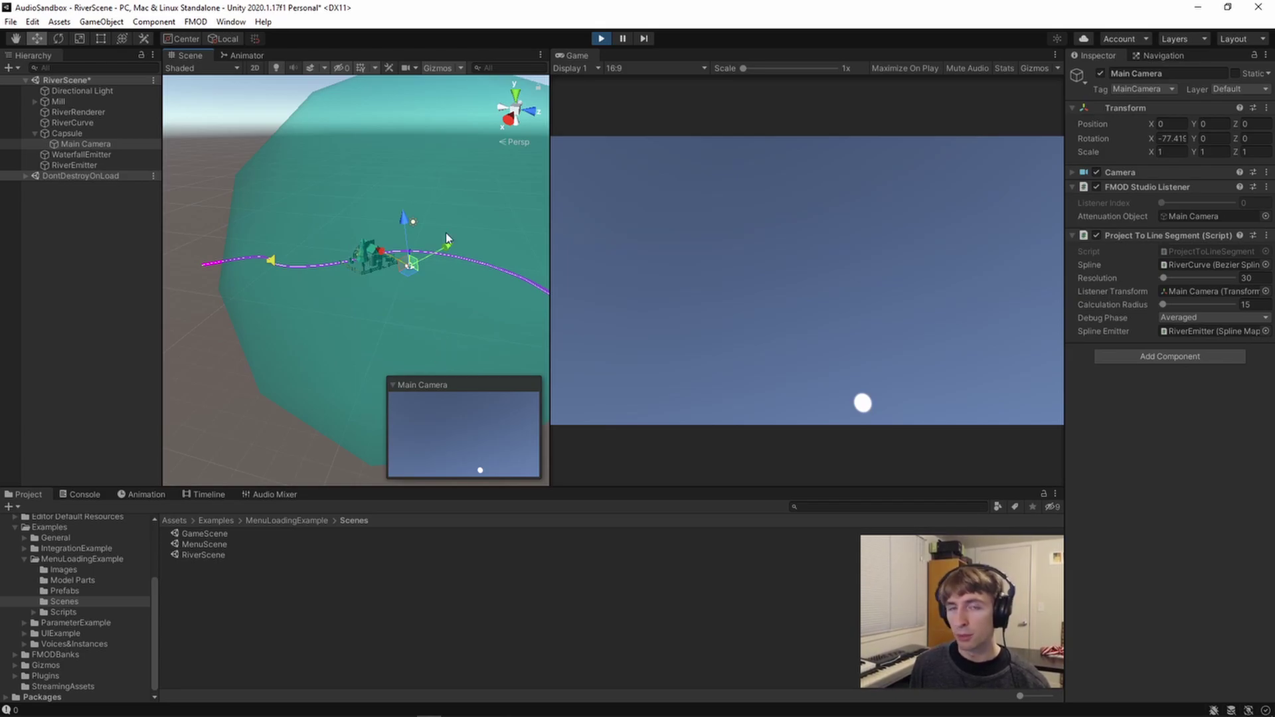
# Set projection Resolution to 300, test-run the scene (about 29 fps), then stop and reselect Resolution
pyautogui.hotkey('ctrl', 'p')
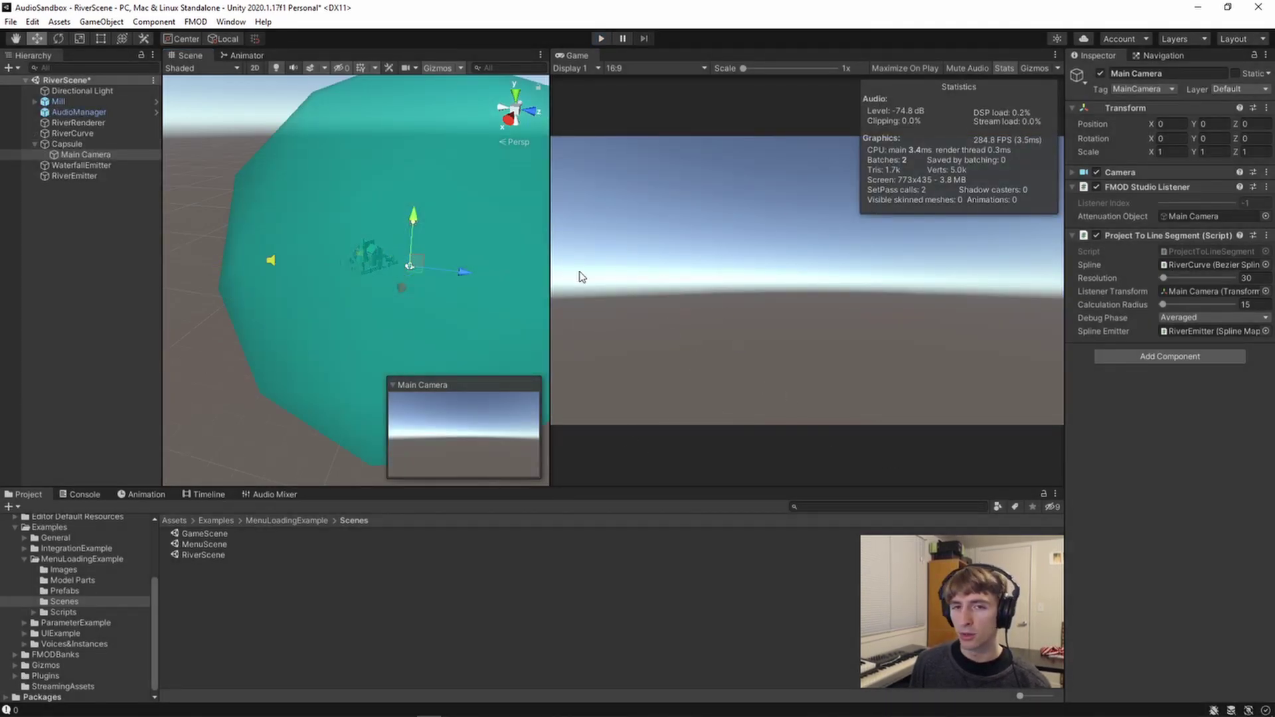
pyautogui.click(1248, 278)
pyautogui.write('300')
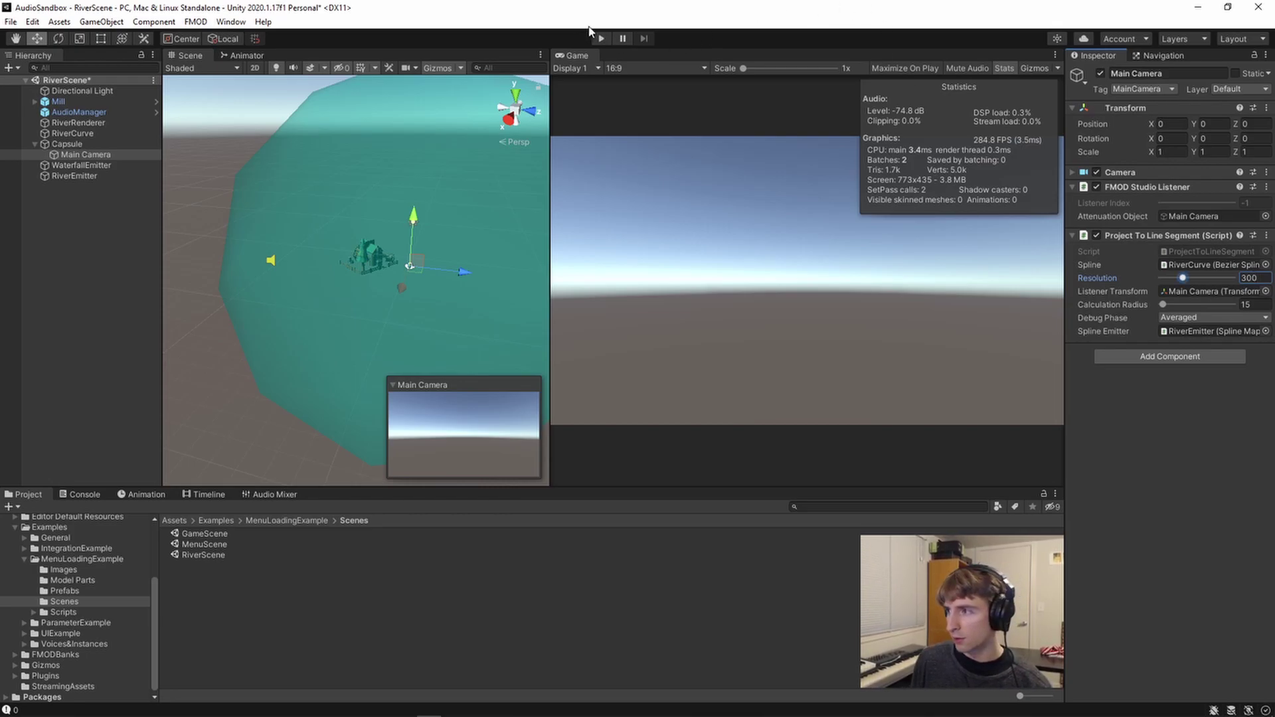
pyautogui.click(601, 38)
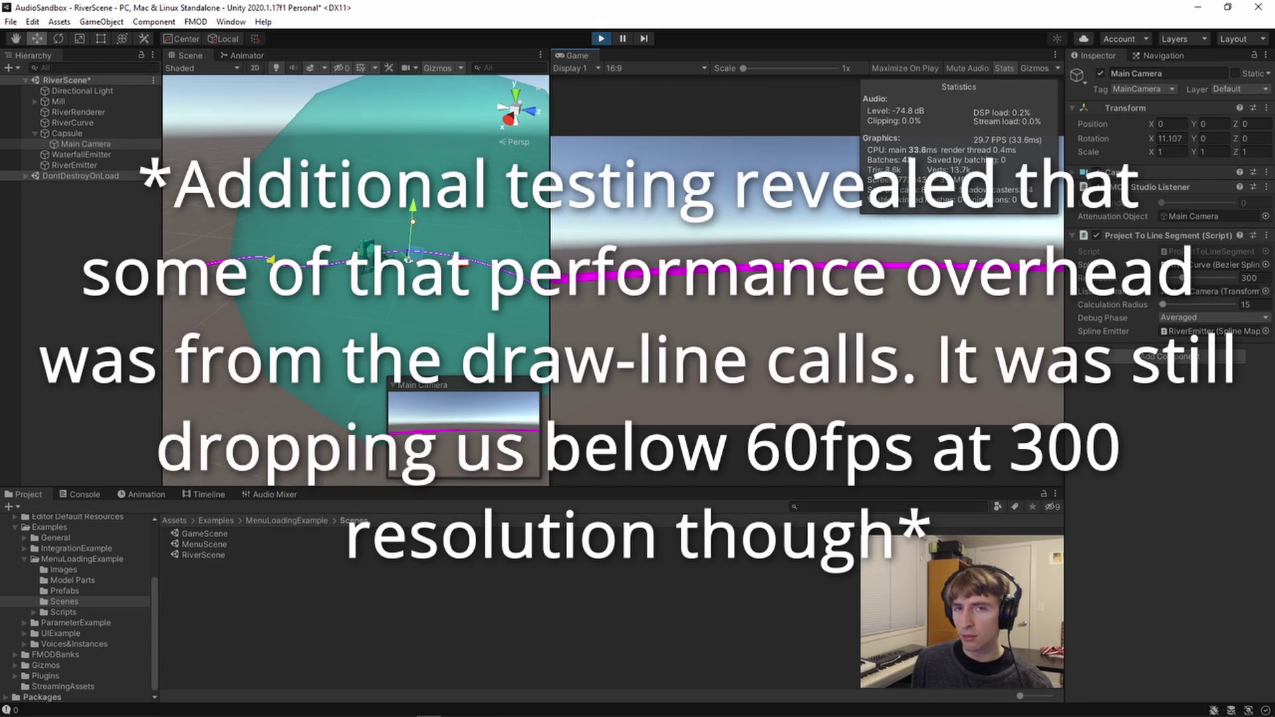
pyautogui.click(602, 38)
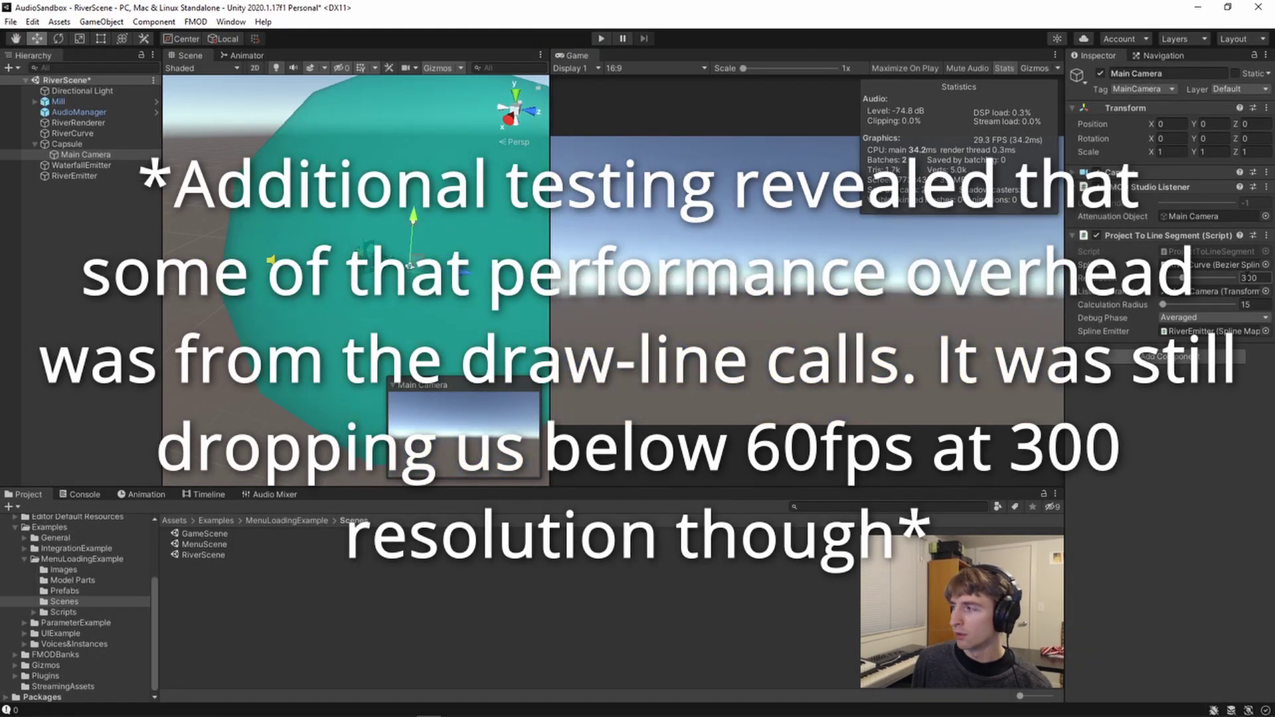
pyautogui.click(1246, 279)
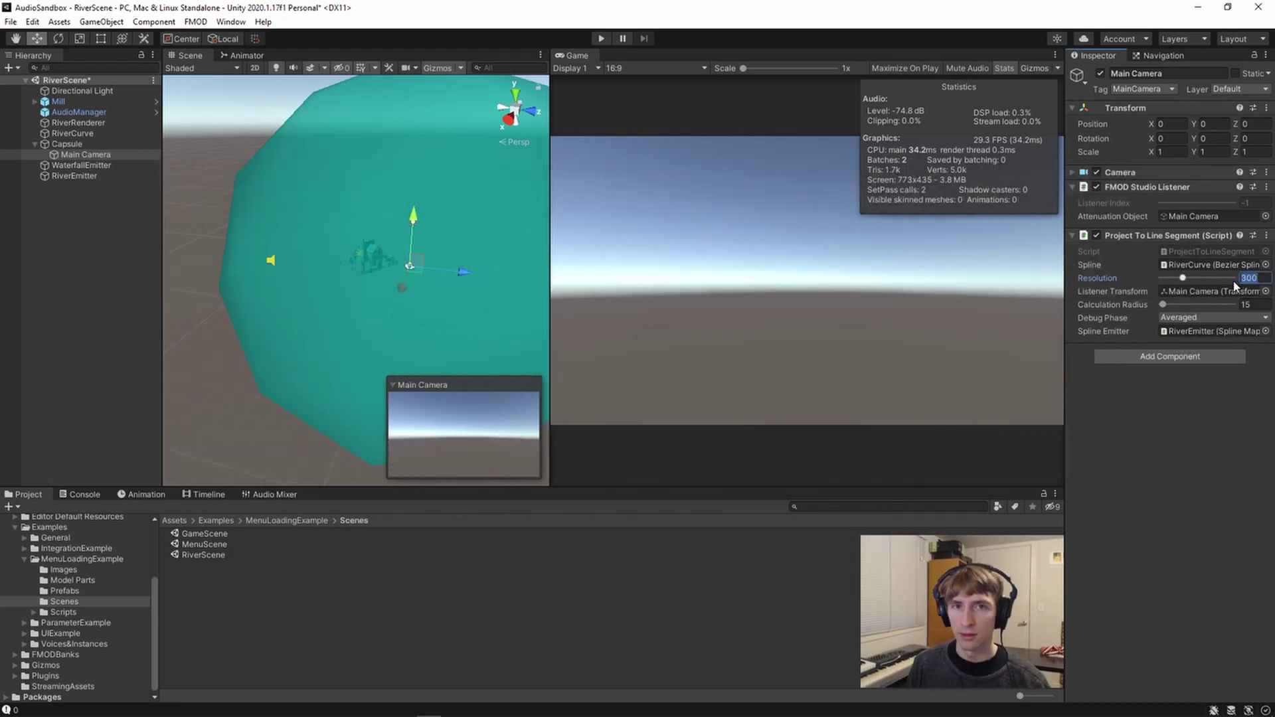
# Restore Resolution to 30 and switch the Debug Phase to Segments
pyautogui.write('30')
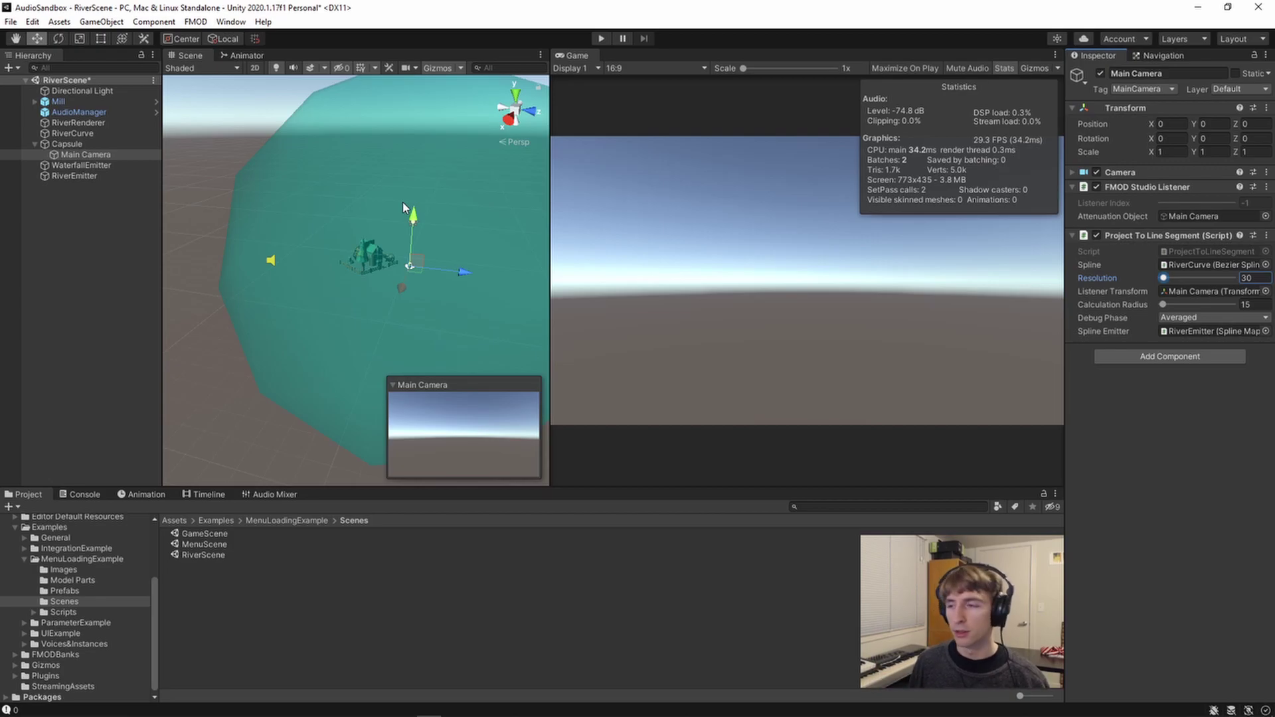
pyautogui.click(1202, 318)
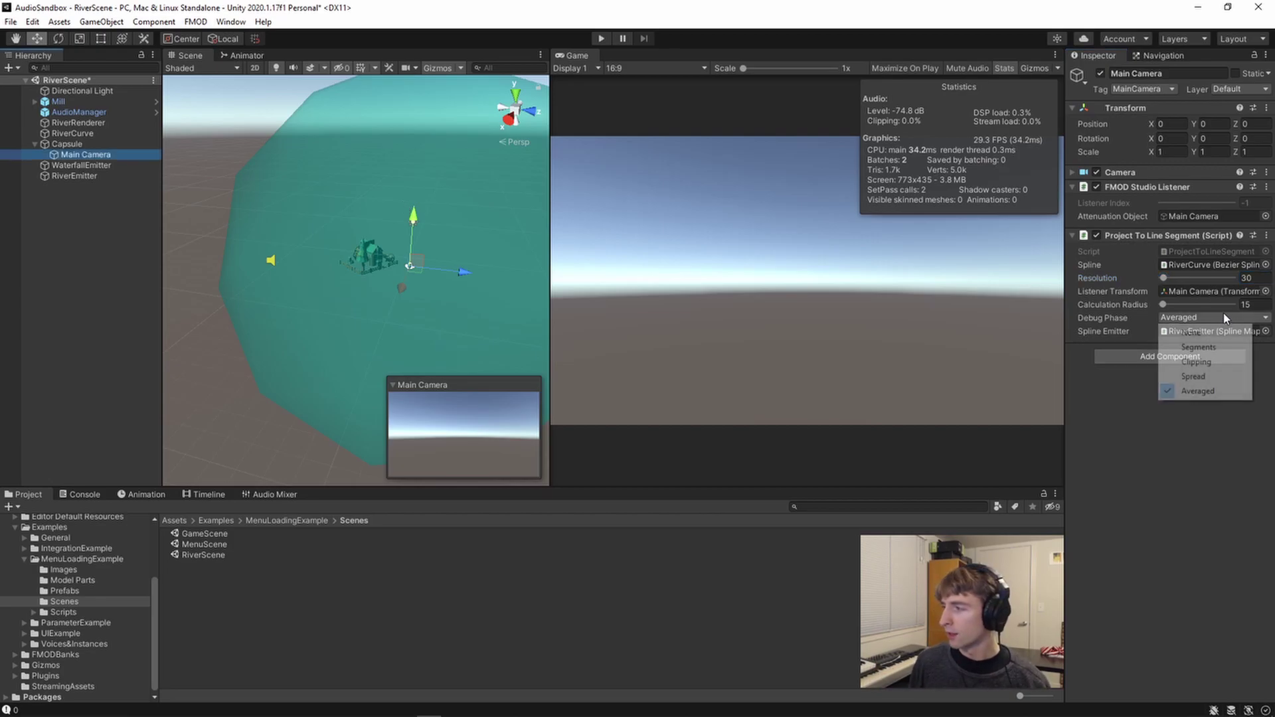
pyautogui.click(1217, 348)
# Run the scene, view the river top-down, and drag the Main Camera along the spline
pyautogui.click(601, 39)
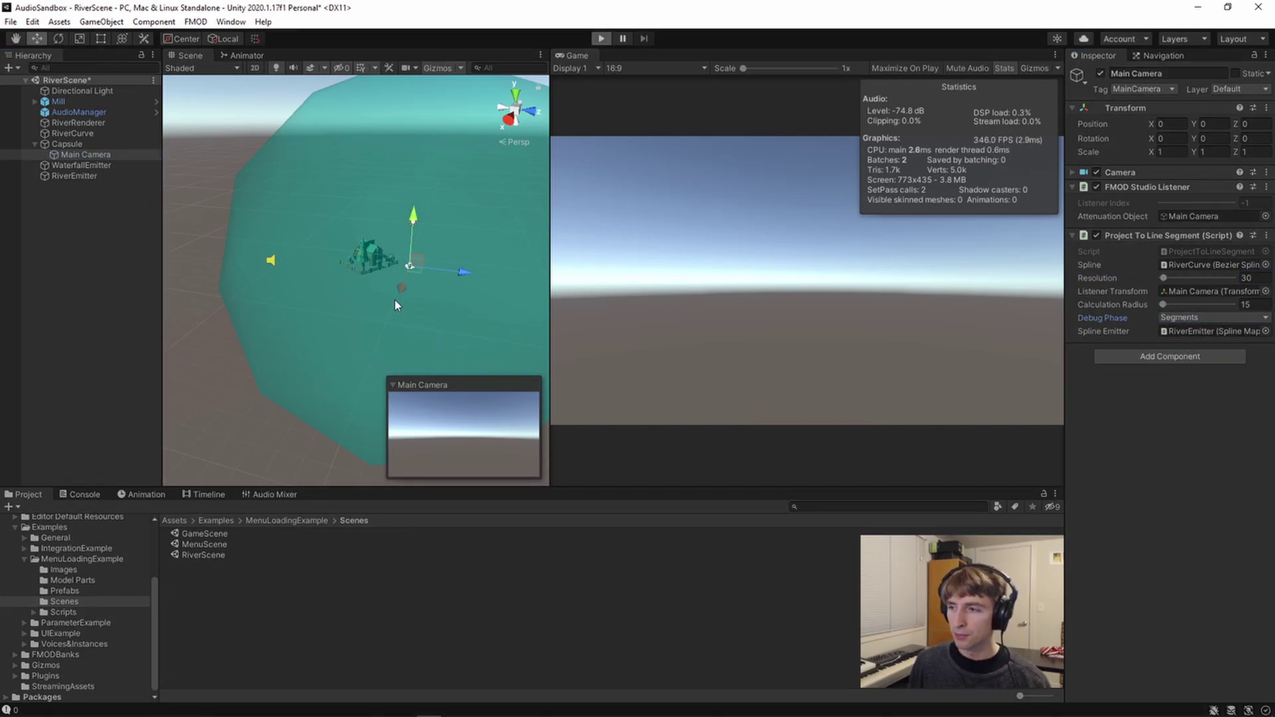
pyautogui.keyDown('alt'); pyautogui.moveTo(396, 305); pyautogui.dragTo(401, 292); pyautogui.keyUp('alt')
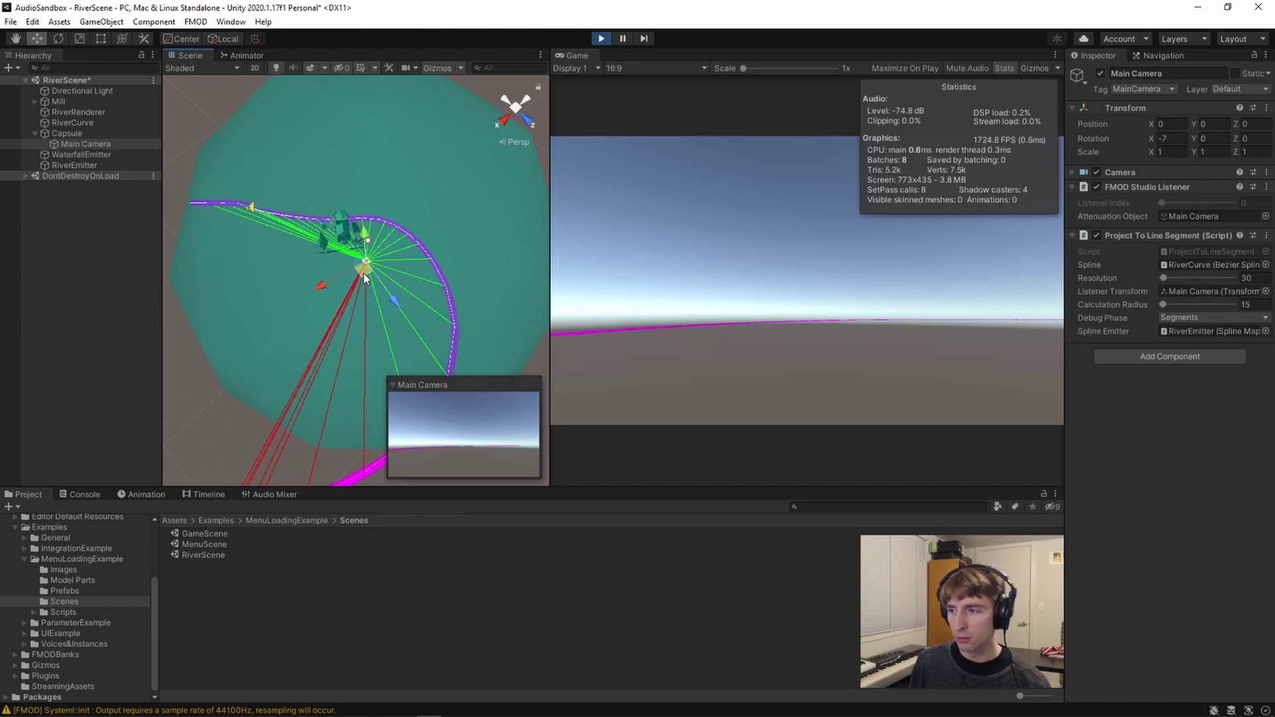
pyautogui.moveTo(364, 273); pyautogui.dragTo(214, 148)
pyautogui.moveTo(216, 192); pyautogui.dragTo(366, 226, button='middle')
pyautogui.moveTo(354, 169); pyautogui.dragTo(409, 159)
# Step through GetNearestLineSegment, select Dot on line 168, and scroll down to ClipLineWithSphere
pyautogui.hotkey('alt', 'Tab')
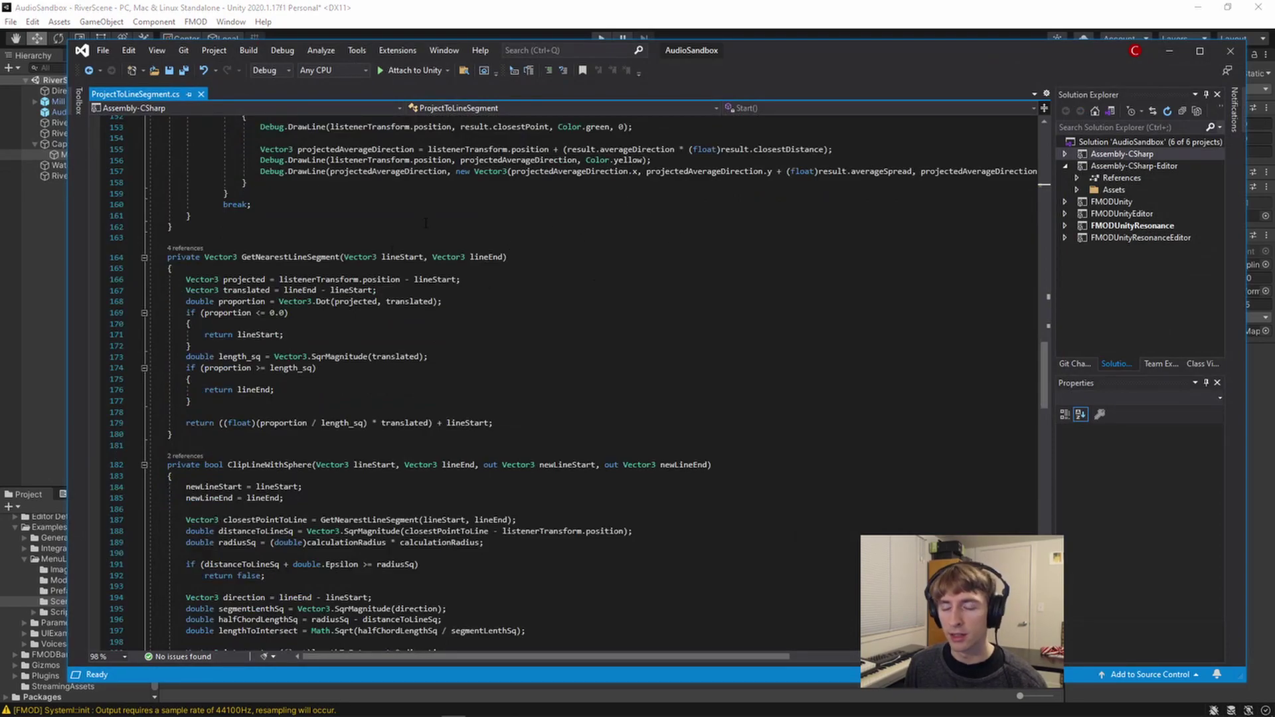
pyautogui.click(292, 257)
pyautogui.click(199, 423)
pyautogui.click(176, 446)
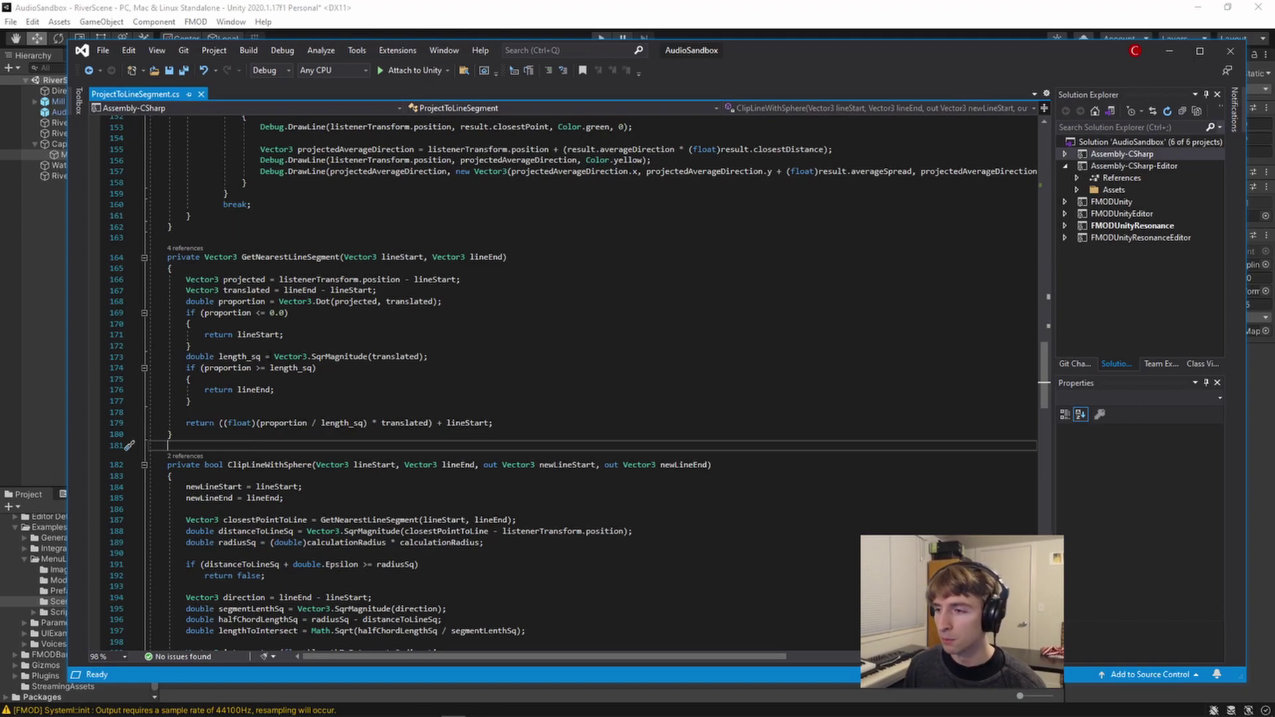
pyautogui.click(370, 302)
pyautogui.doubleClick(324, 301)
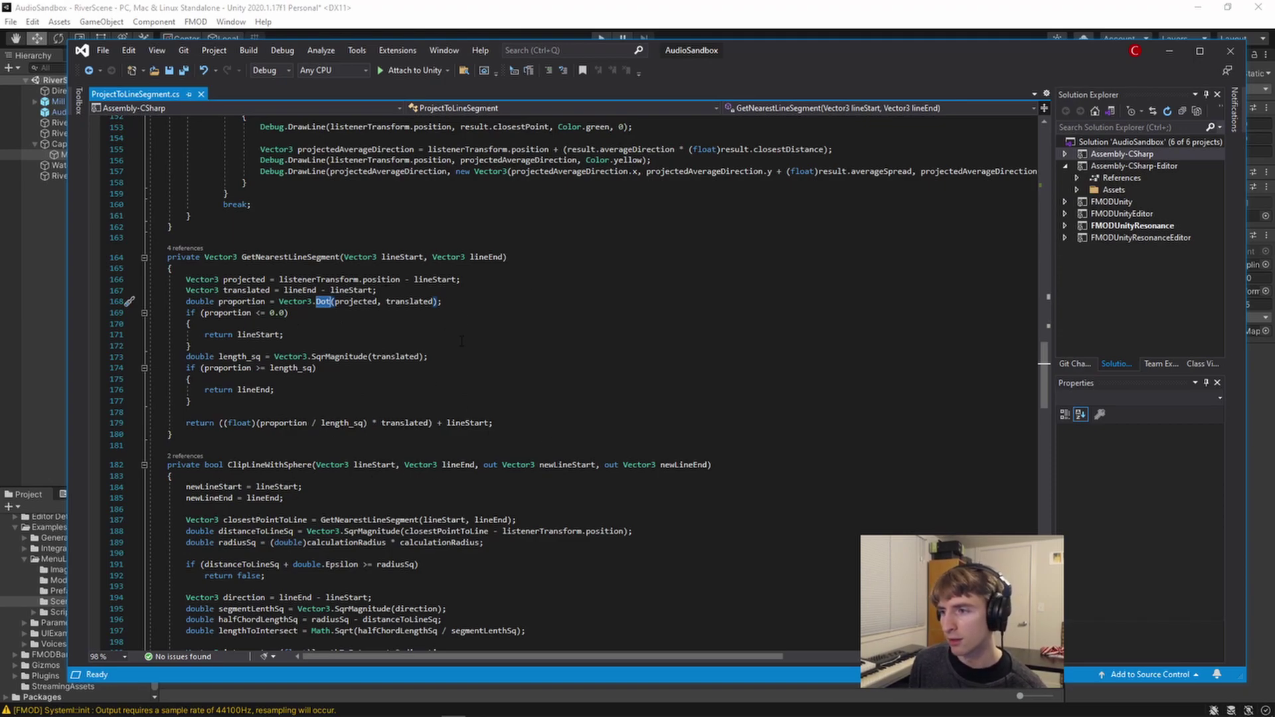
pyautogui.scroll(-6, 465, 327)
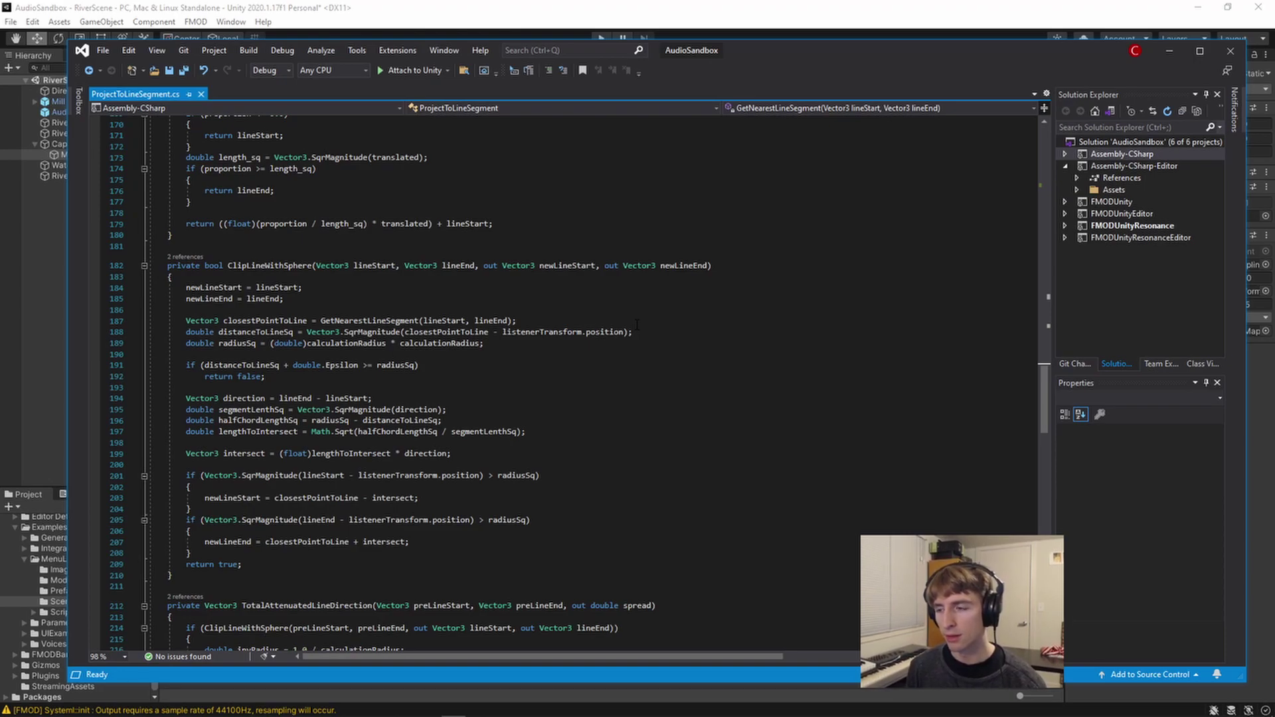
pyautogui.click(290, 265)
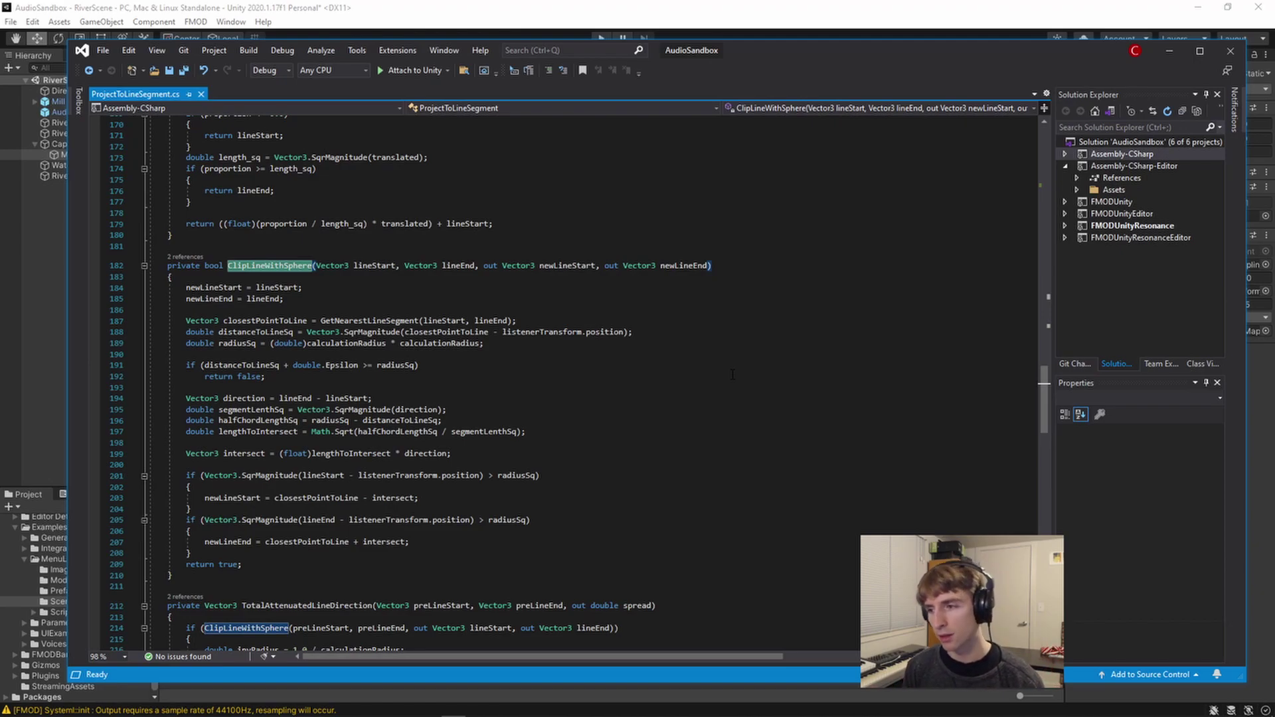
pyautogui.doubleClick(213, 265)
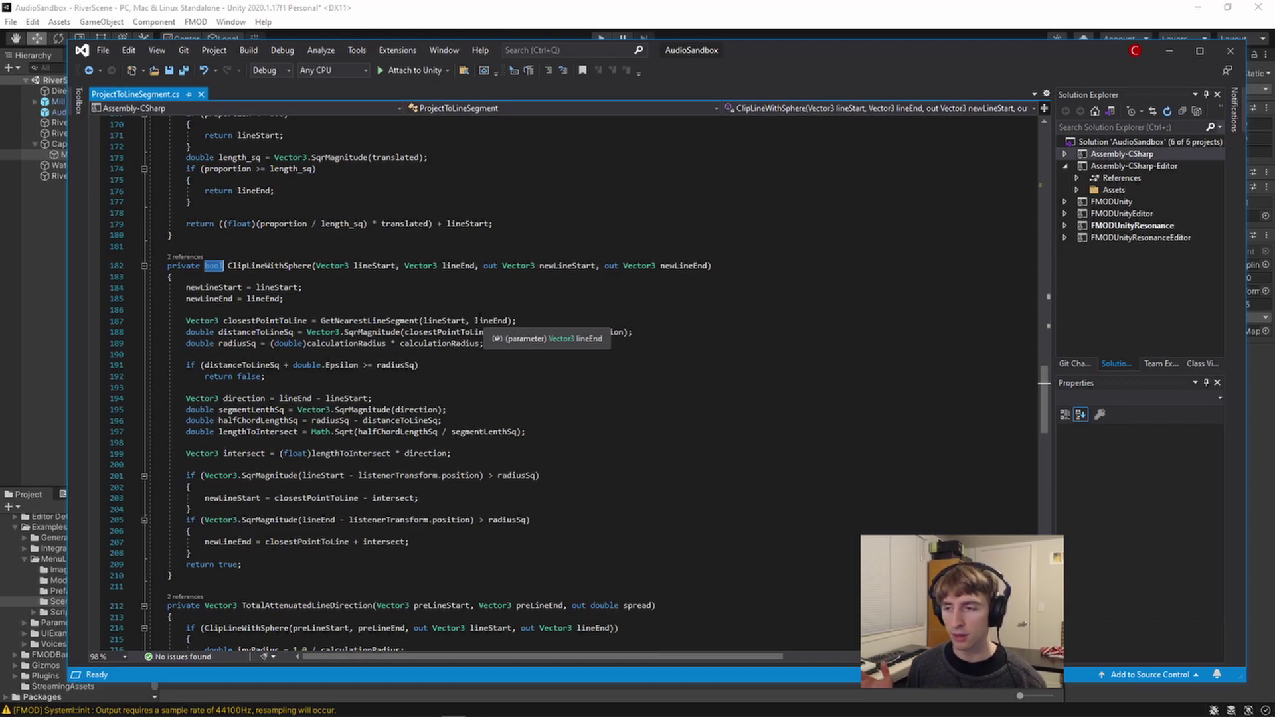
pyautogui.click(241, 366)
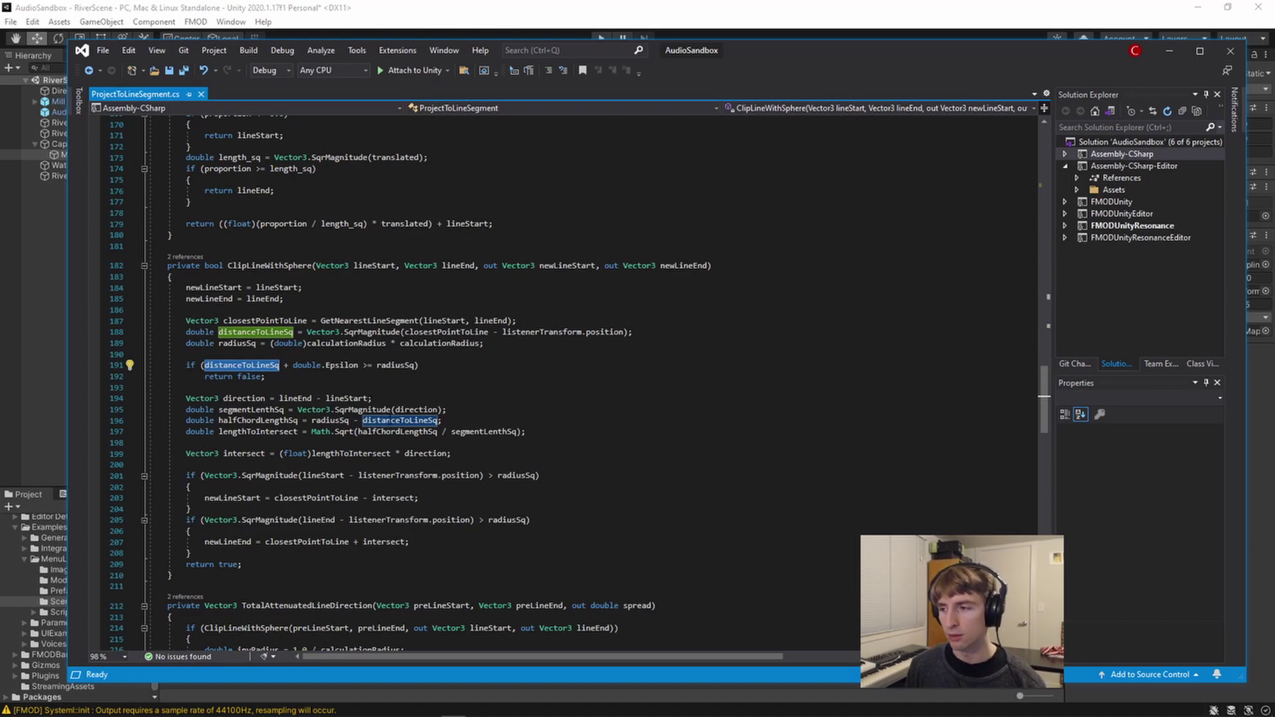
pyautogui.click(396, 365)
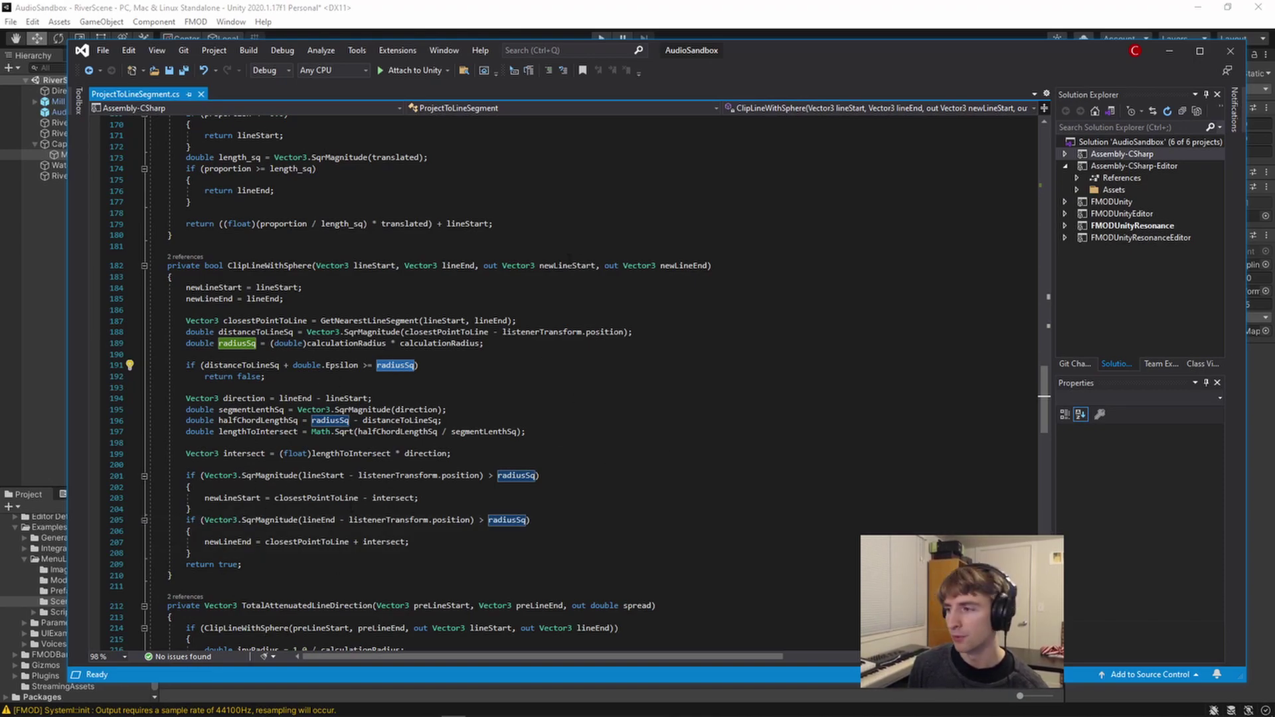
pyautogui.click(568, 266)
pyautogui.click(681, 265)
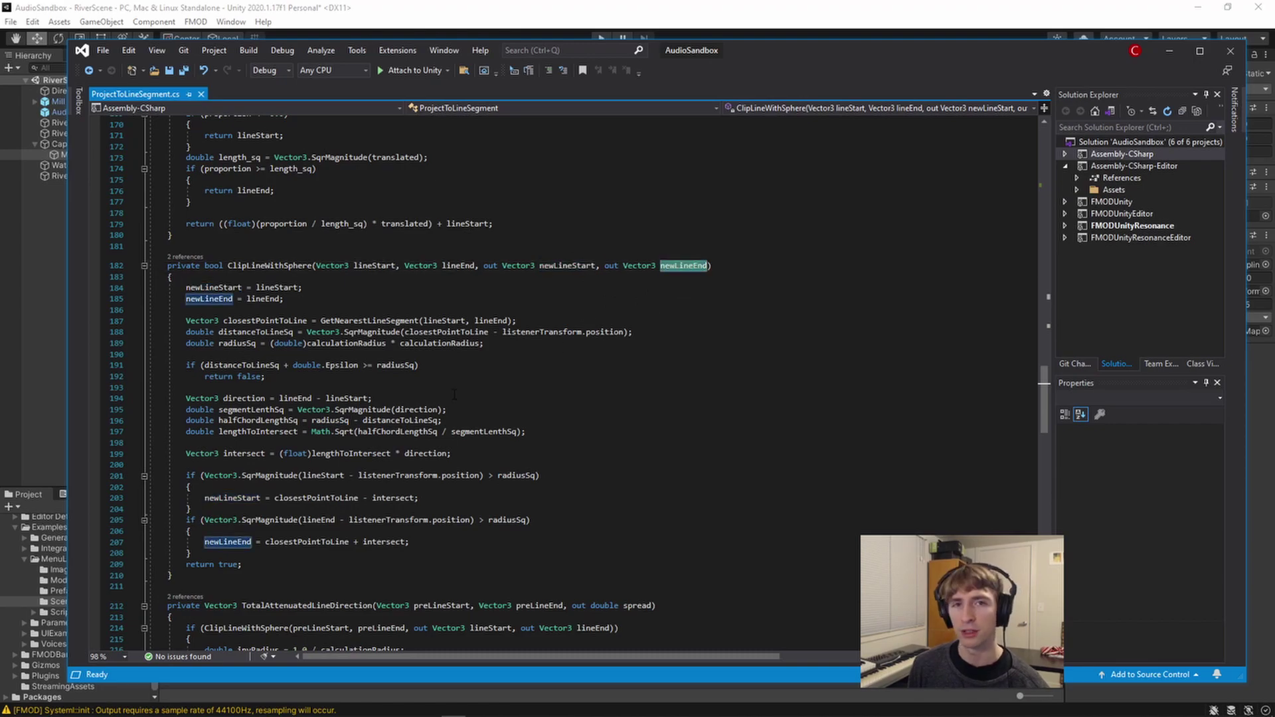
pyautogui.scroll(-3, 421, 410)
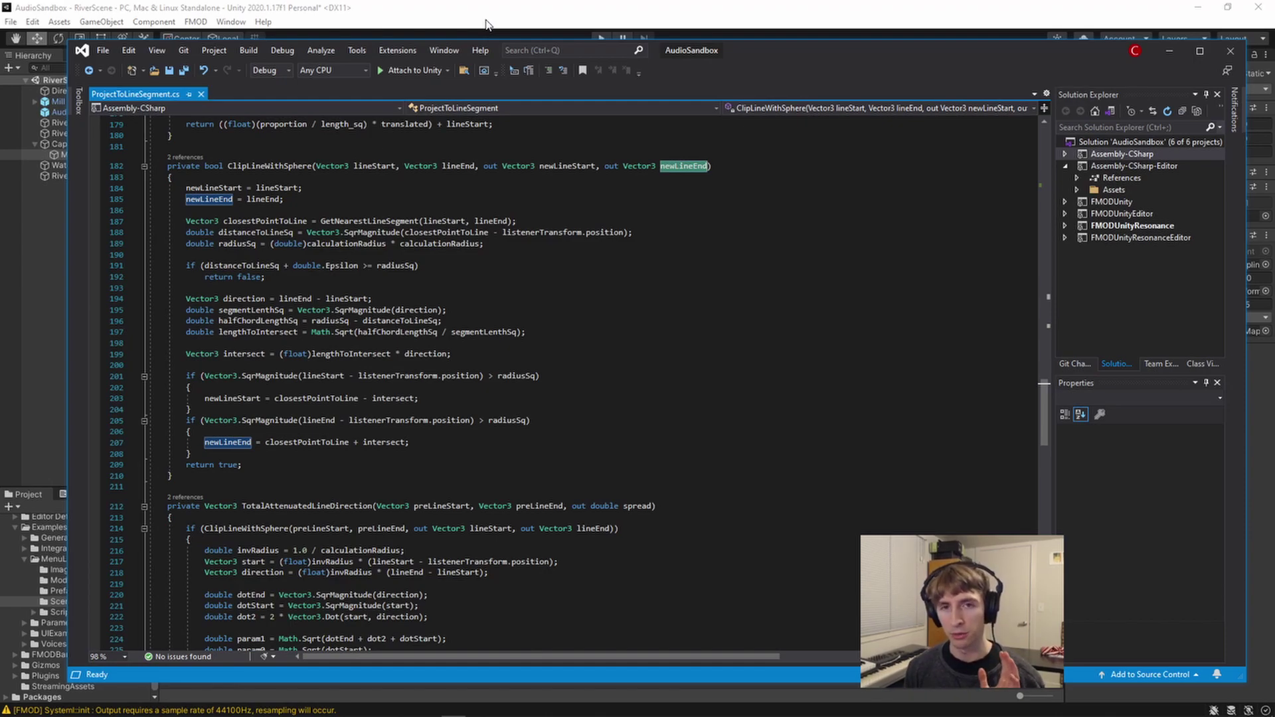
# Scroll ProjectToLineSegment.cs down to the clipped segment's spread calculation and length-scaled totalDirection return
pyautogui.scroll(-11, 290, 107)
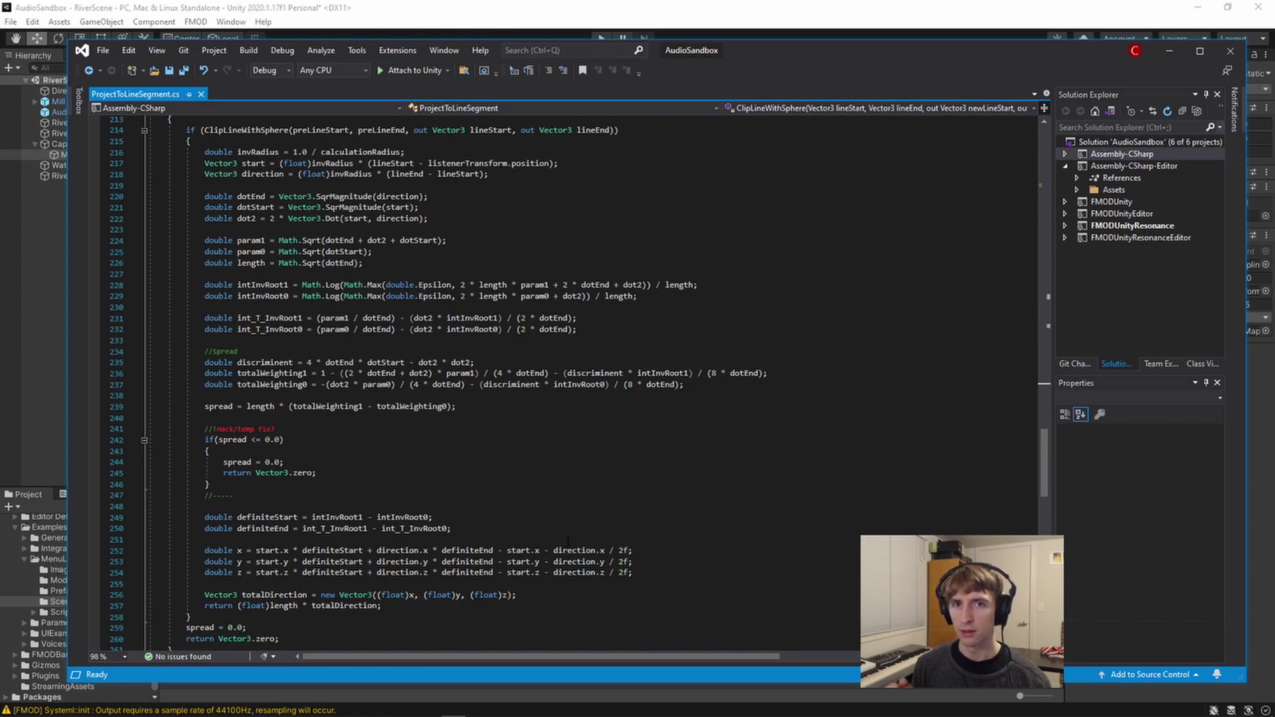
# Back in Unity, set the Debug Phase to Spread and enter play mode
pyautogui.click(885, 38)
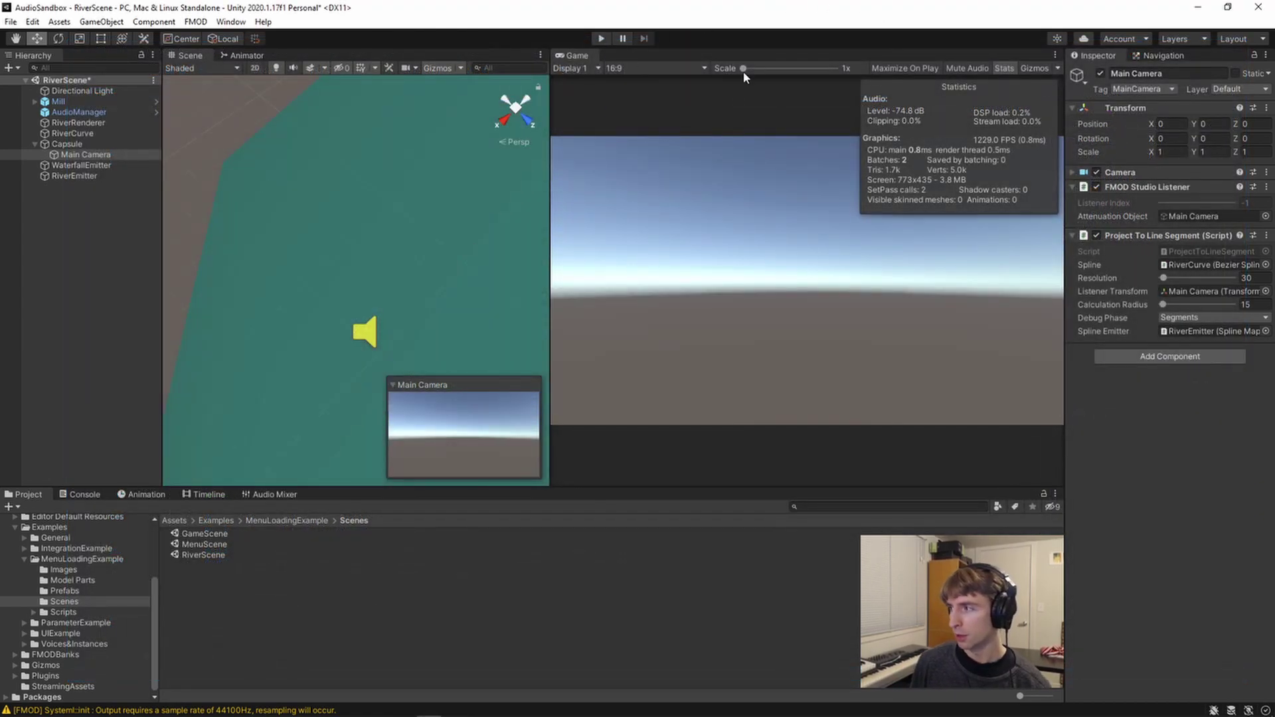
pyautogui.click(1208, 318)
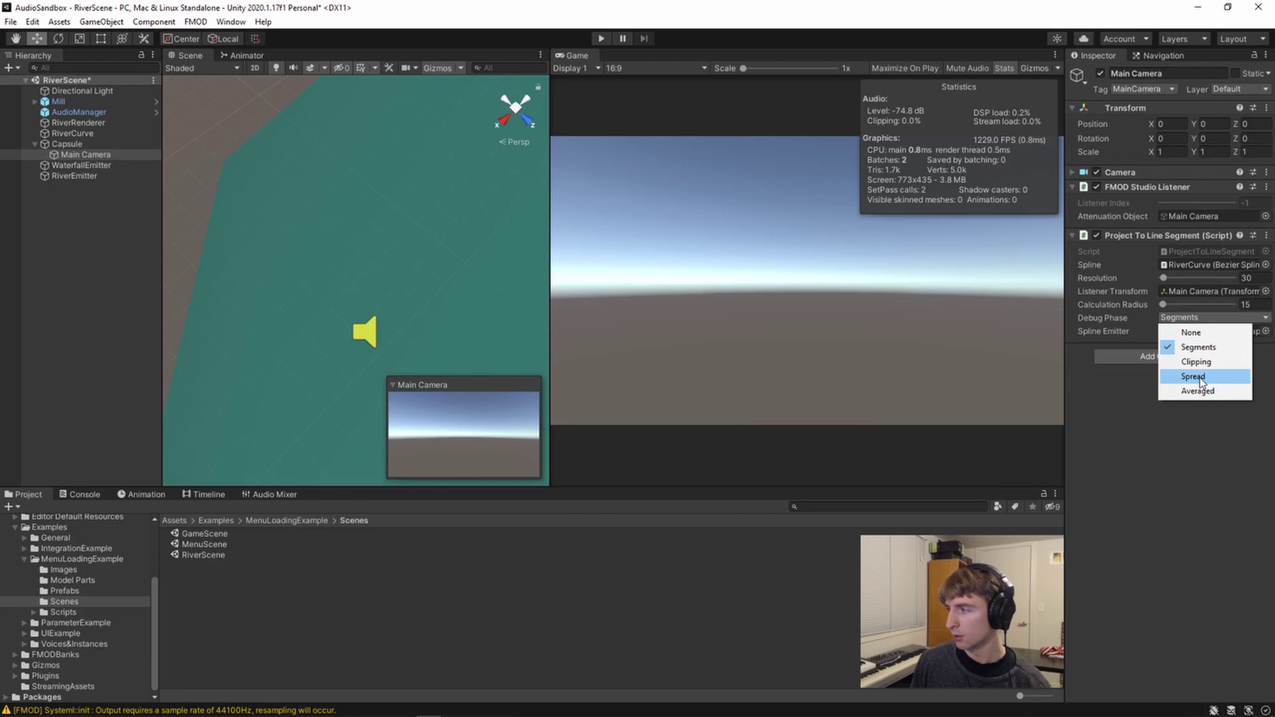
pyautogui.click(1195, 376)
pyautogui.hotkey('ctrl', 'p')
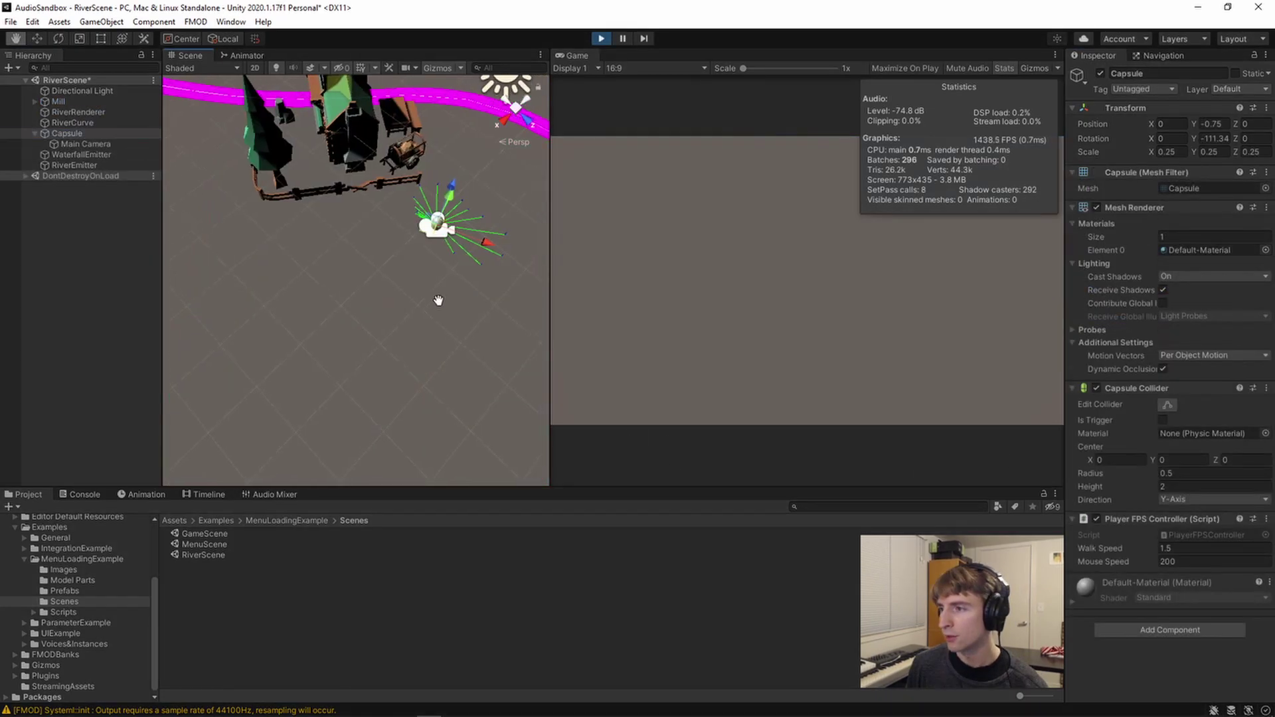
# Move the Capsule beside the river to show the green spread lines
pyautogui.moveTo(436, 300); pyautogui.dragTo(350, 387)
pyautogui.press('w')
pyautogui.moveTo(340, 339); pyautogui.dragTo(447, 138)
pyautogui.moveTo(446, 138); pyautogui.dragTo(316, 278, button='right')
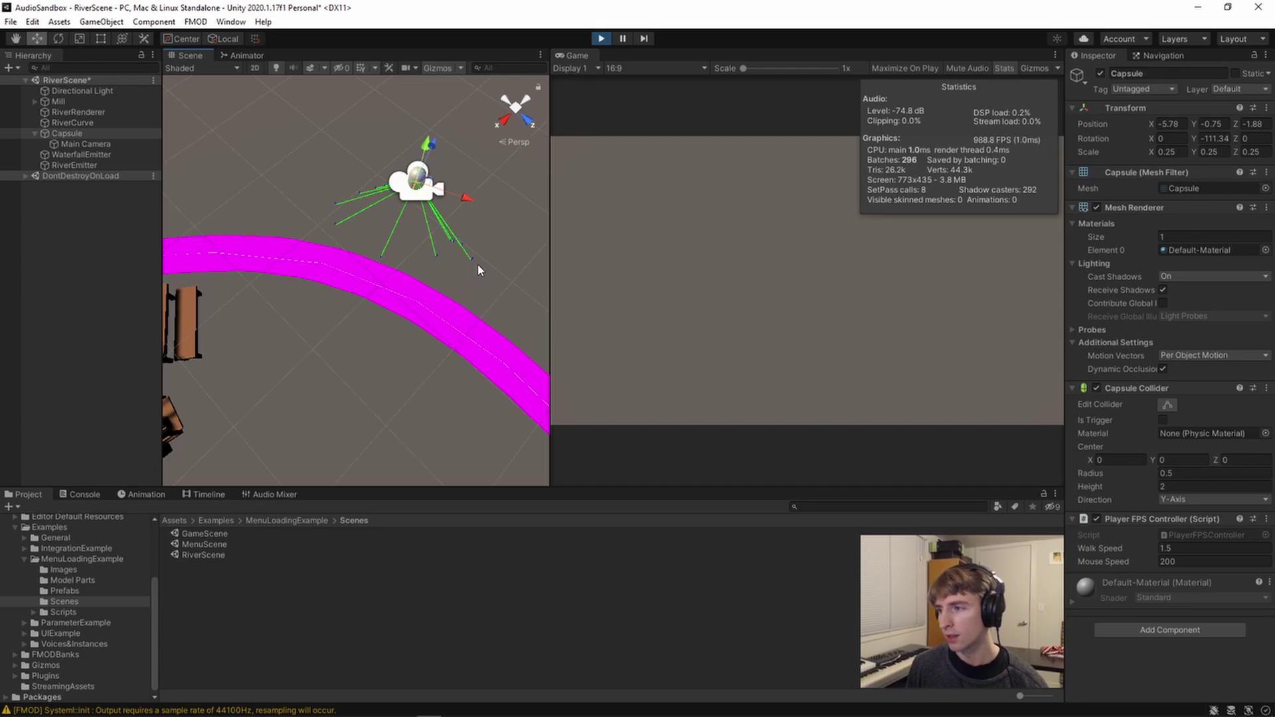
pyautogui.scroll(5, 479, 270)
pyautogui.keyDown('alt'); pyautogui.moveTo(479, 271); pyautogui.dragTo(503, 215); pyautogui.keyUp('alt')
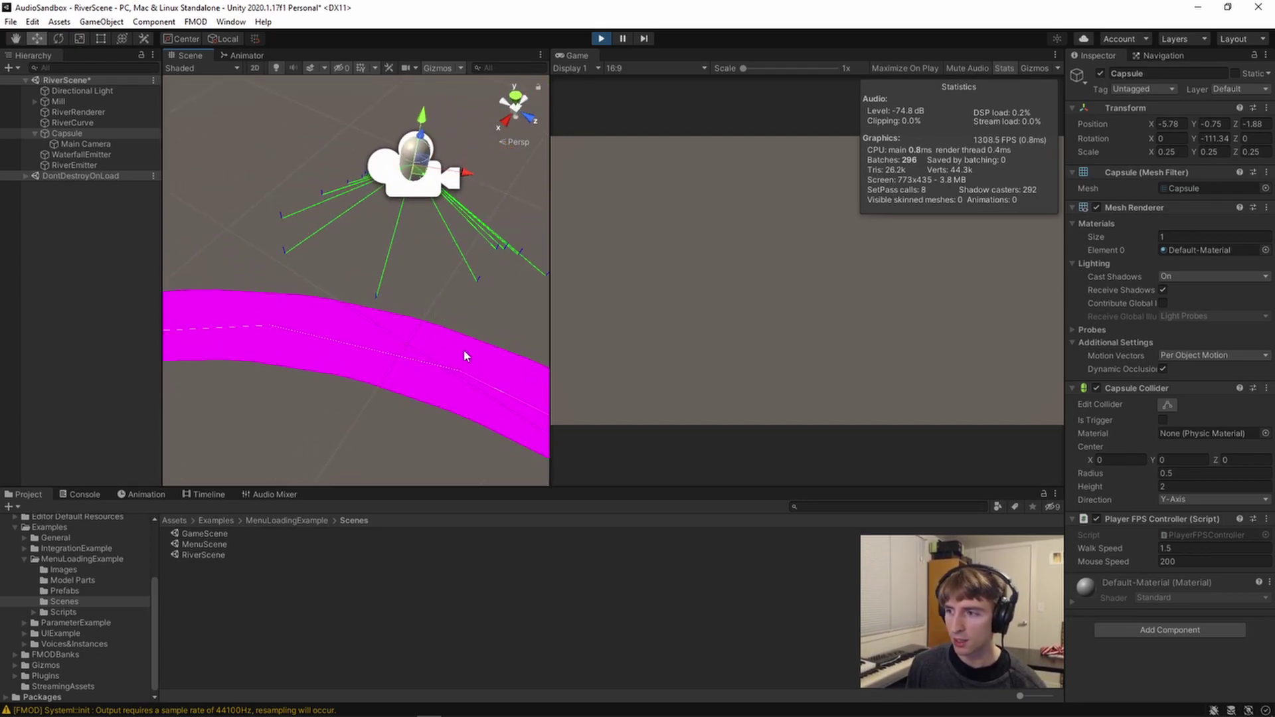
pyautogui.scroll(-2, 462, 352)
pyautogui.moveTo(376, 236)
pyautogui.mouseDown()
pyautogui.moveTo(497, 258)
pyautogui.moveTo(533, 287)
pyautogui.moveTo(335, 216)
pyautogui.moveTo(314, 158)
pyautogui.moveTo(330, 133)
pyautogui.moveTo(298, 199)
pyautogui.moveTo(378, 217)
pyautogui.mouseUp()
# In Visual Studio, focus SolveAverageAttenuatedDirection at line 263 and scroll through its body
pyautogui.hotkey('alt', 'Tab')
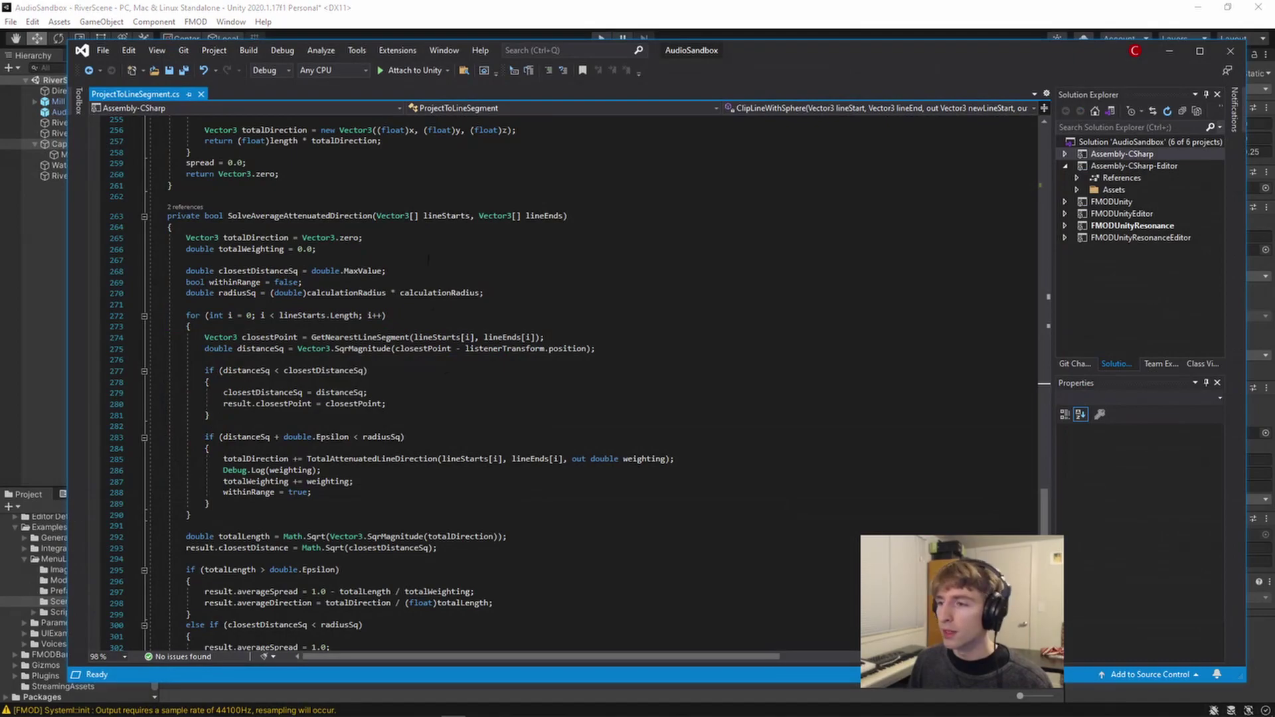
pyautogui.click(279, 216)
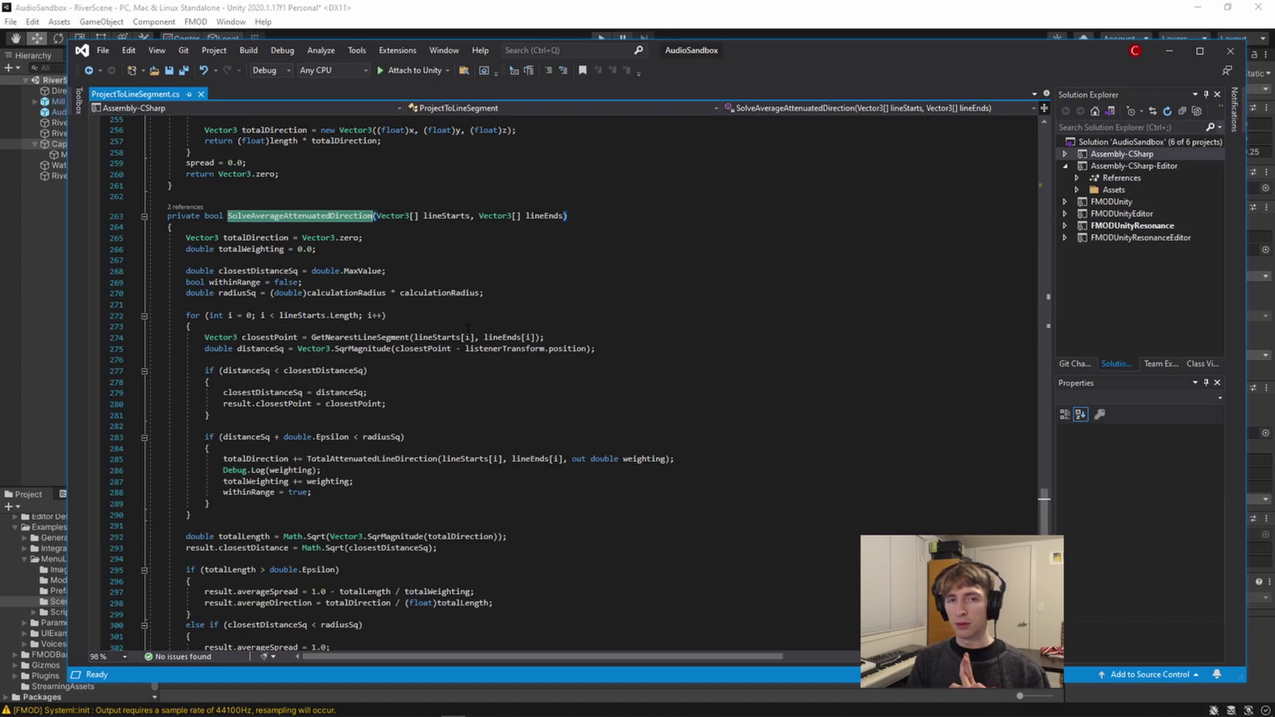
pyautogui.scroll(-3, 468, 329)
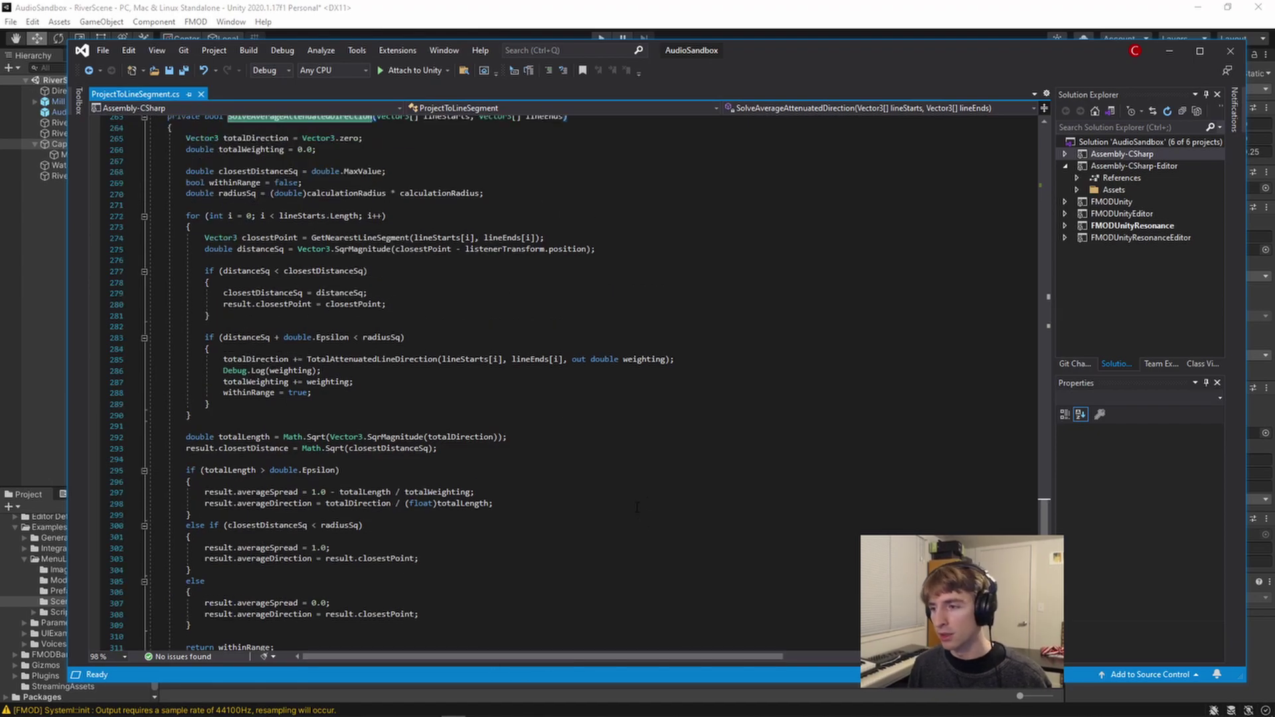
pyautogui.scroll(19, 718, 643)
# In Unity, enter play mode and set Main Camera's Debug Phase to Averaged
pyautogui.click(372, 207)
pyautogui.hotkey('alt', 'Tab')
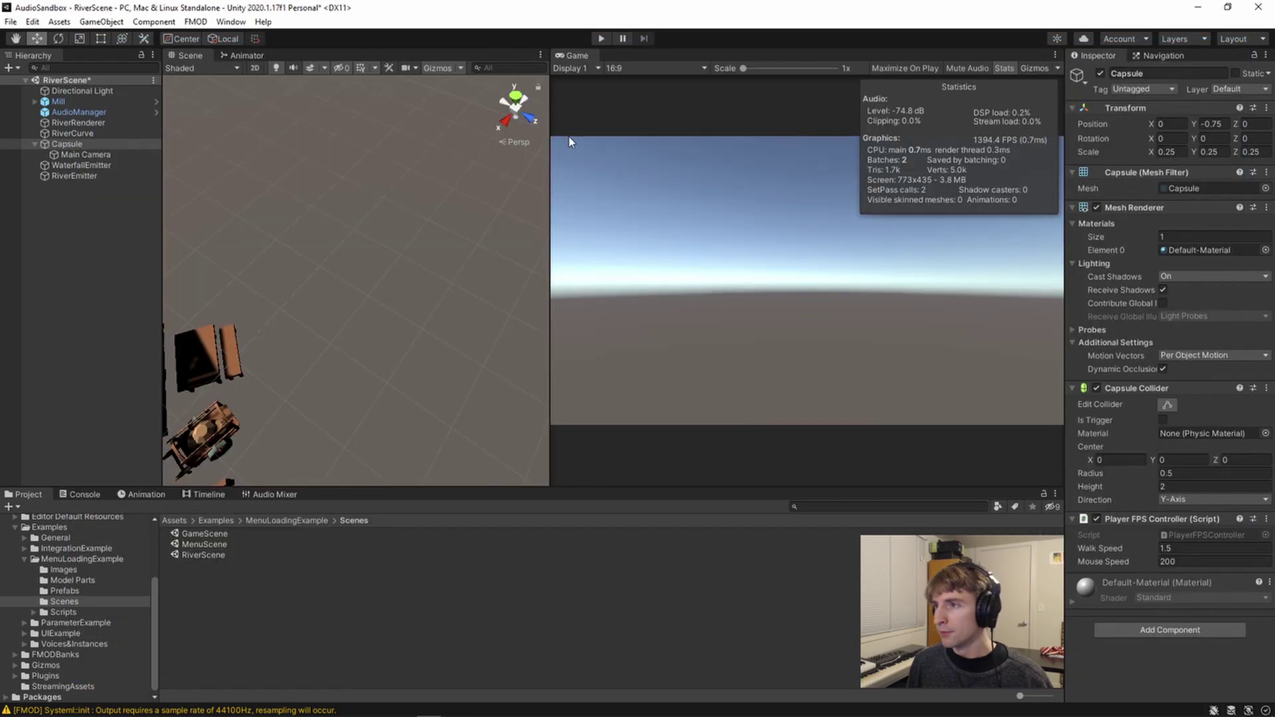
pyautogui.click(601, 38)
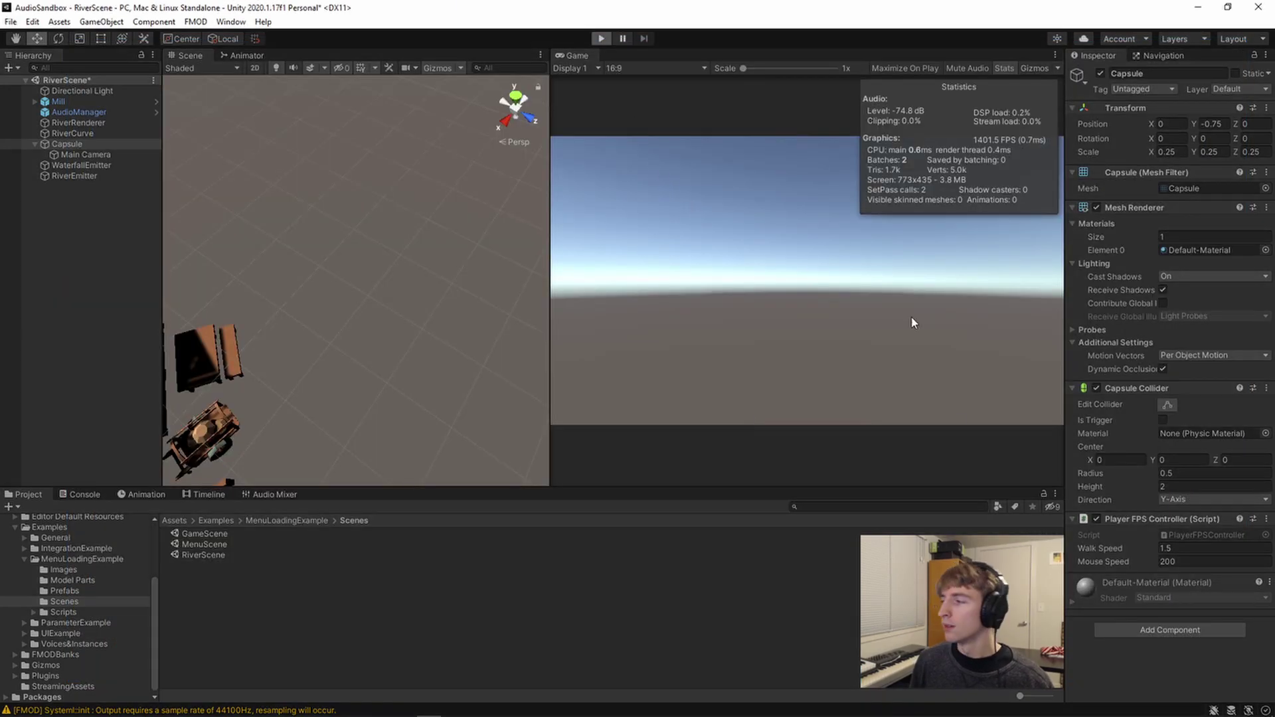
pyautogui.click(93, 154)
pyautogui.click(1196, 317)
pyautogui.click(1140, 391)
# Drag the Capsule onto and along the river to watch the averaged direction, then stop playing
pyautogui.moveTo(292, 392); pyautogui.dragTo(270, 324, button='middle')
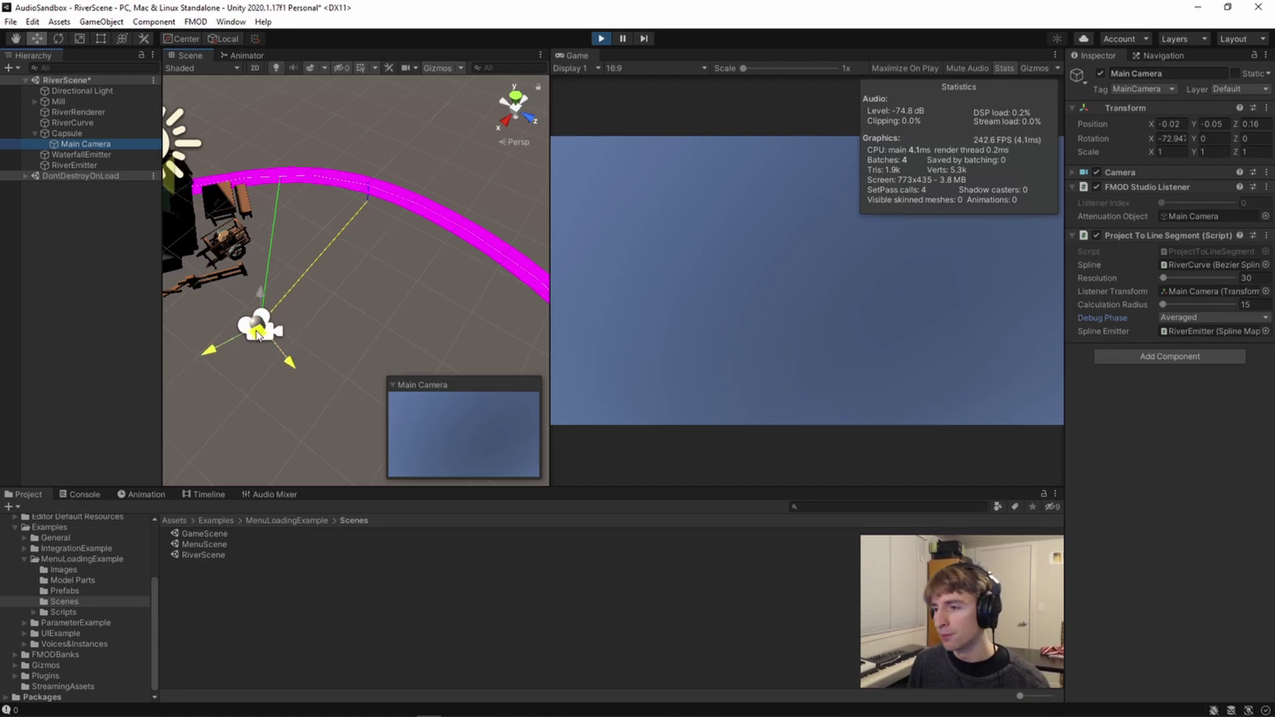
pyautogui.click(79, 135)
pyautogui.moveTo(258, 327); pyautogui.dragTo(463, 265)
pyautogui.scroll(3, 439, 276)
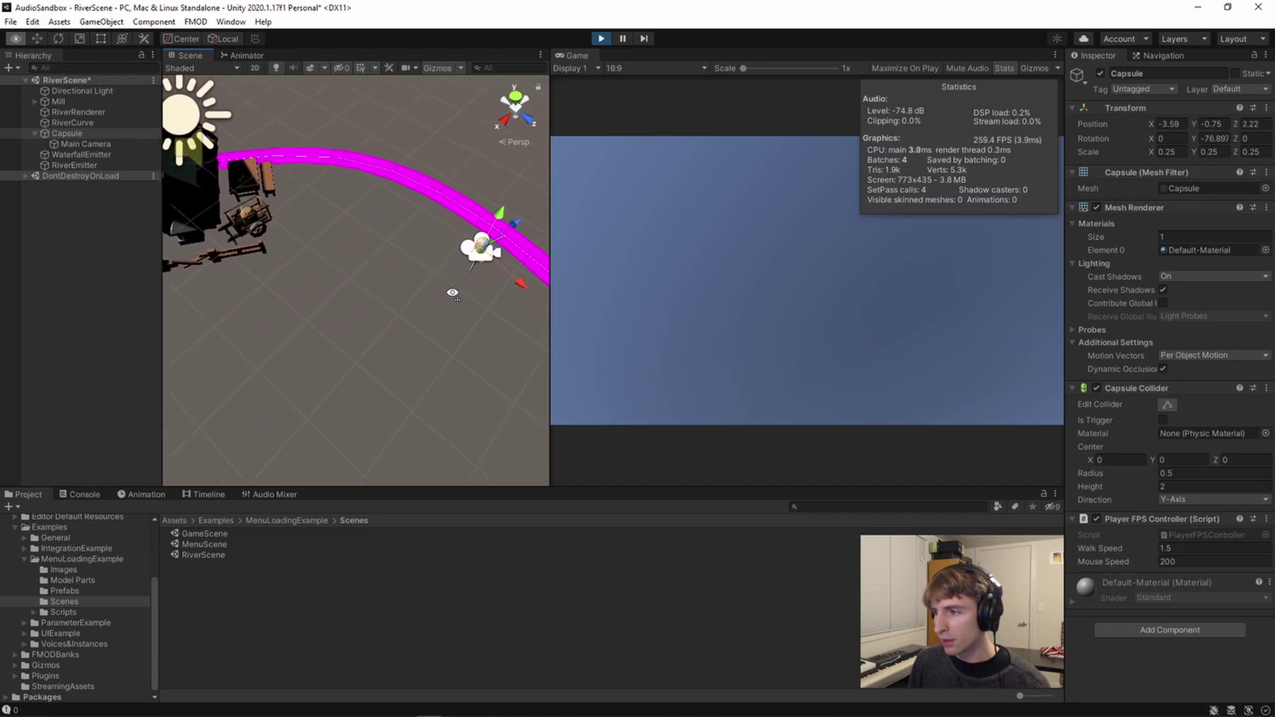
pyautogui.scroll(2, 399, 284)
pyautogui.scroll(-3, 325, 285)
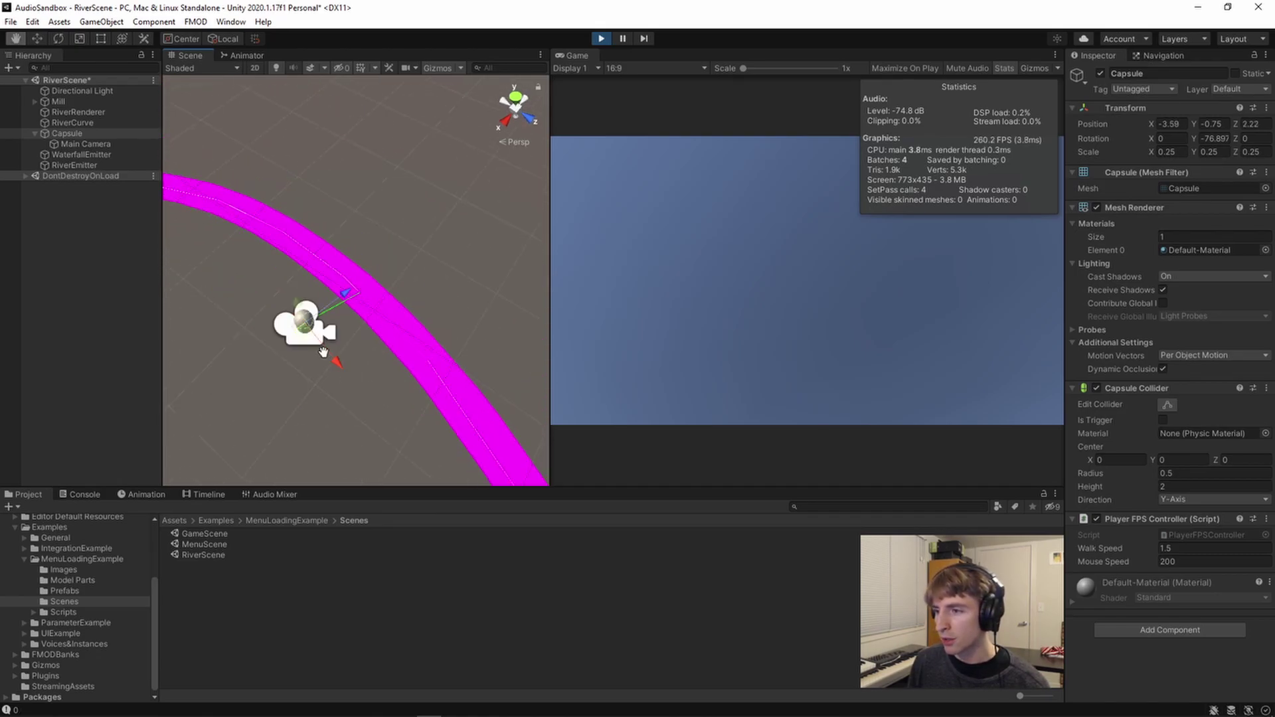
pyautogui.scroll(3, 325, 345)
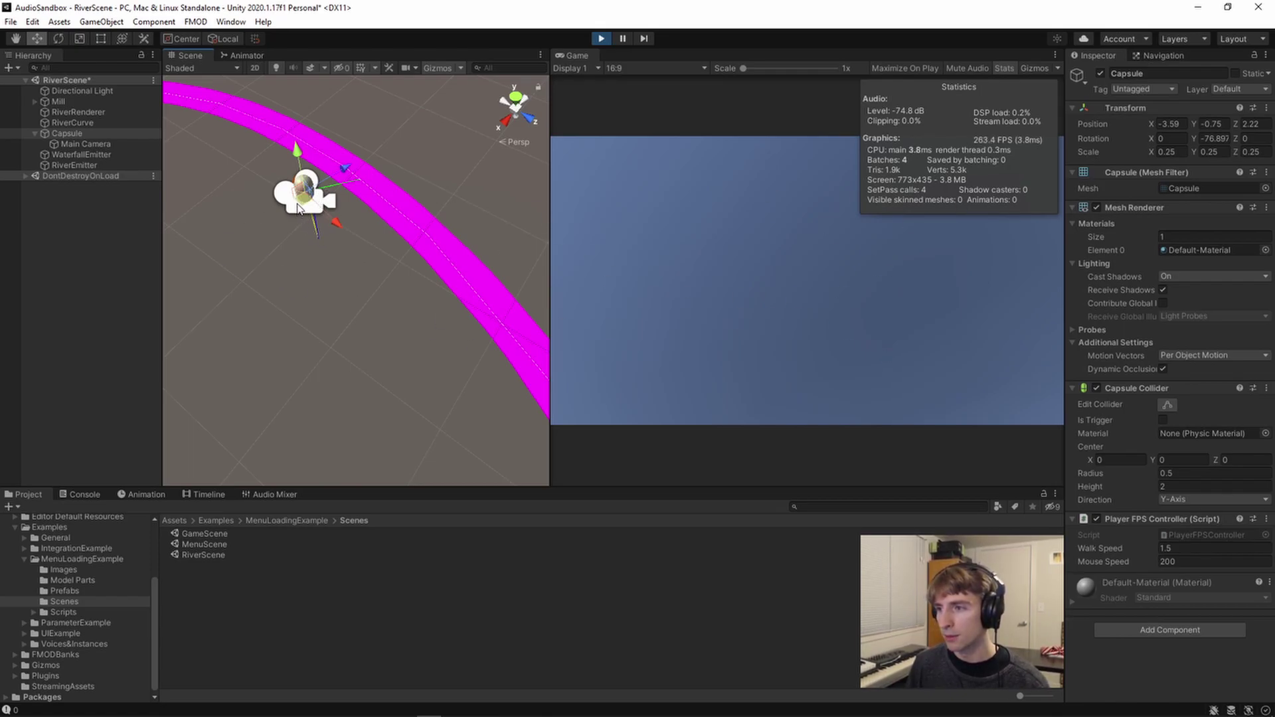
pyautogui.moveTo(312, 199); pyautogui.dragTo(331, 226)
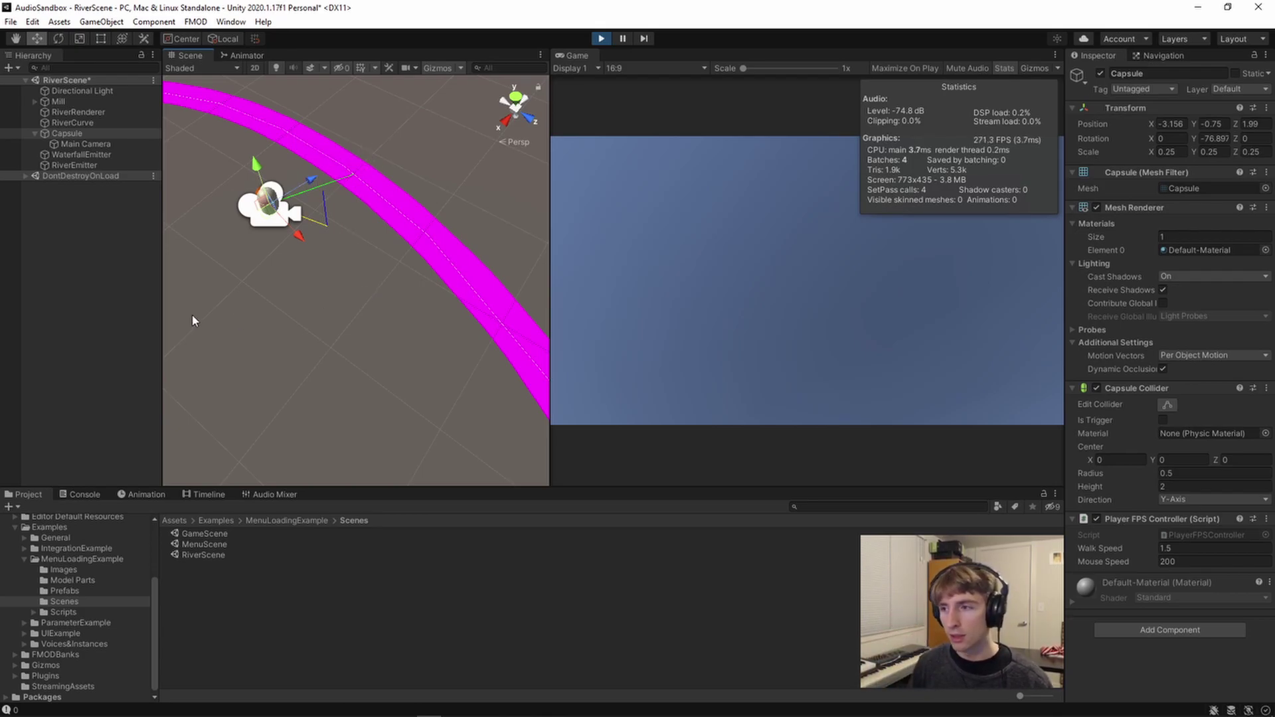
pyautogui.moveTo(269, 212); pyautogui.dragTo(411, 115)
pyautogui.hotkey('ctrl', 'p')
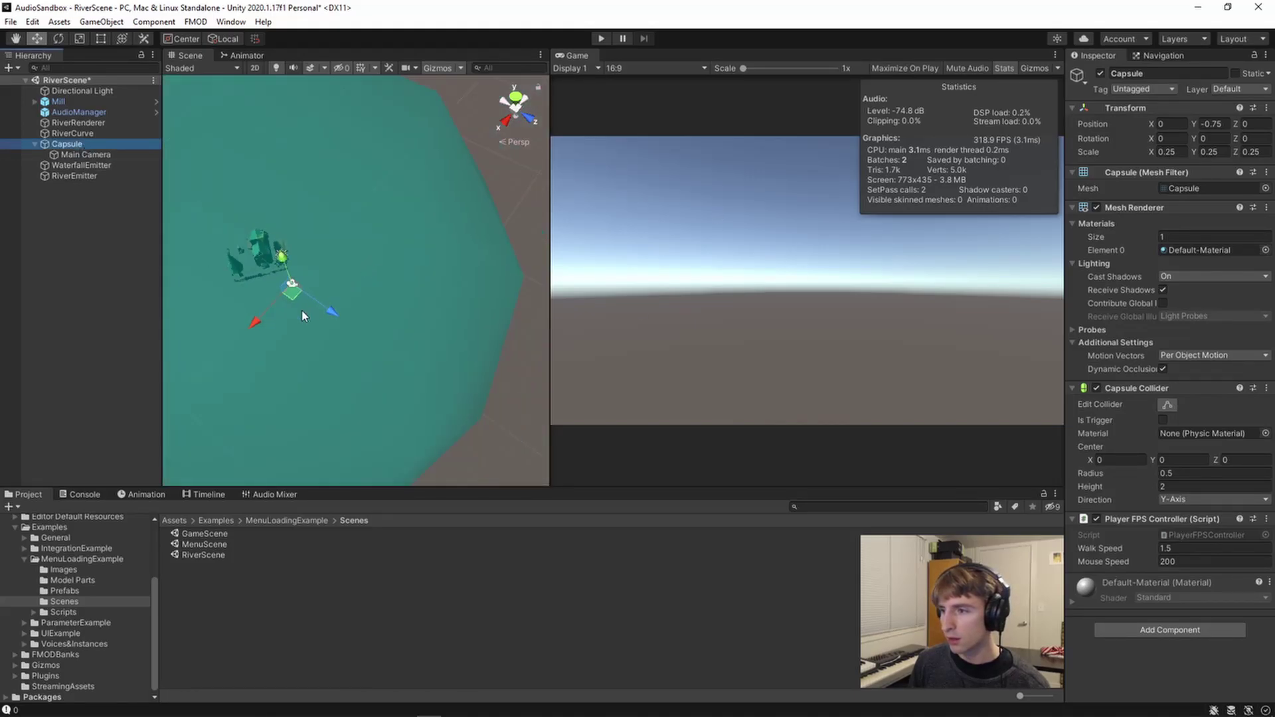
# Set Main Camera's Debug Phase to None and run the river scene in play mode
pyautogui.click(154, 157)
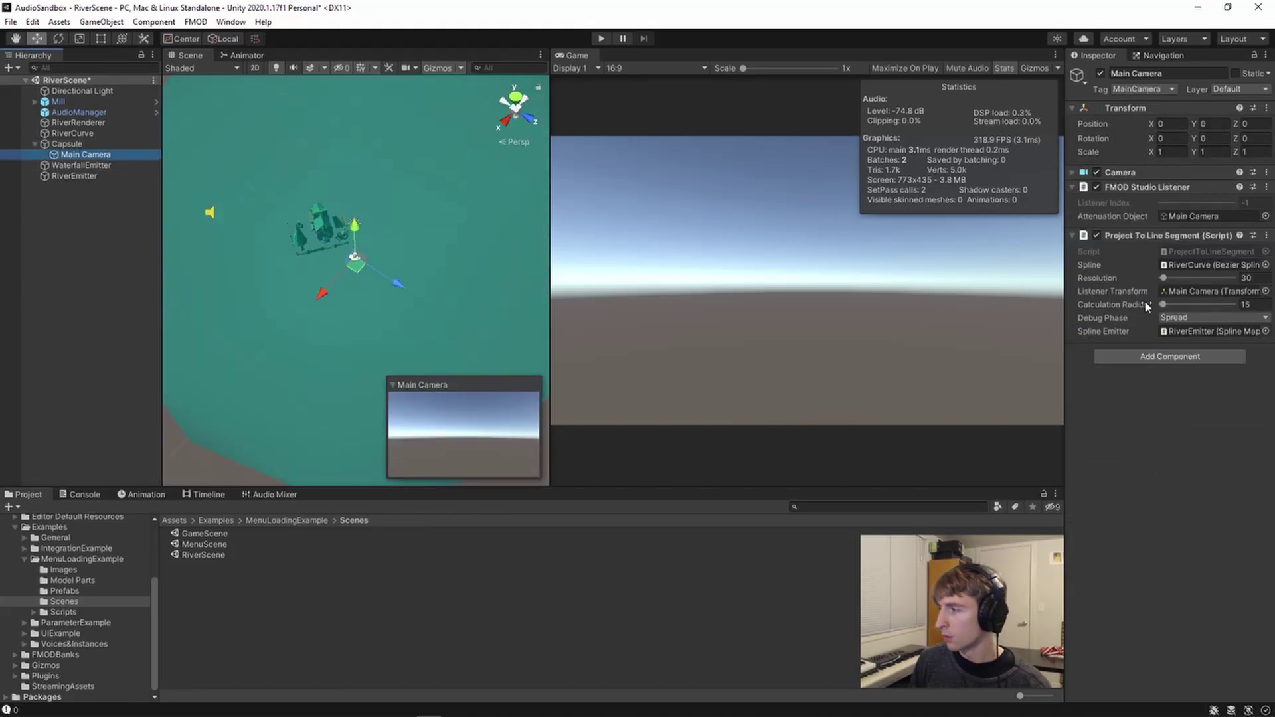
pyautogui.click(1213, 318)
pyautogui.click(1192, 331)
pyautogui.hotkey('ctrl', 'p')
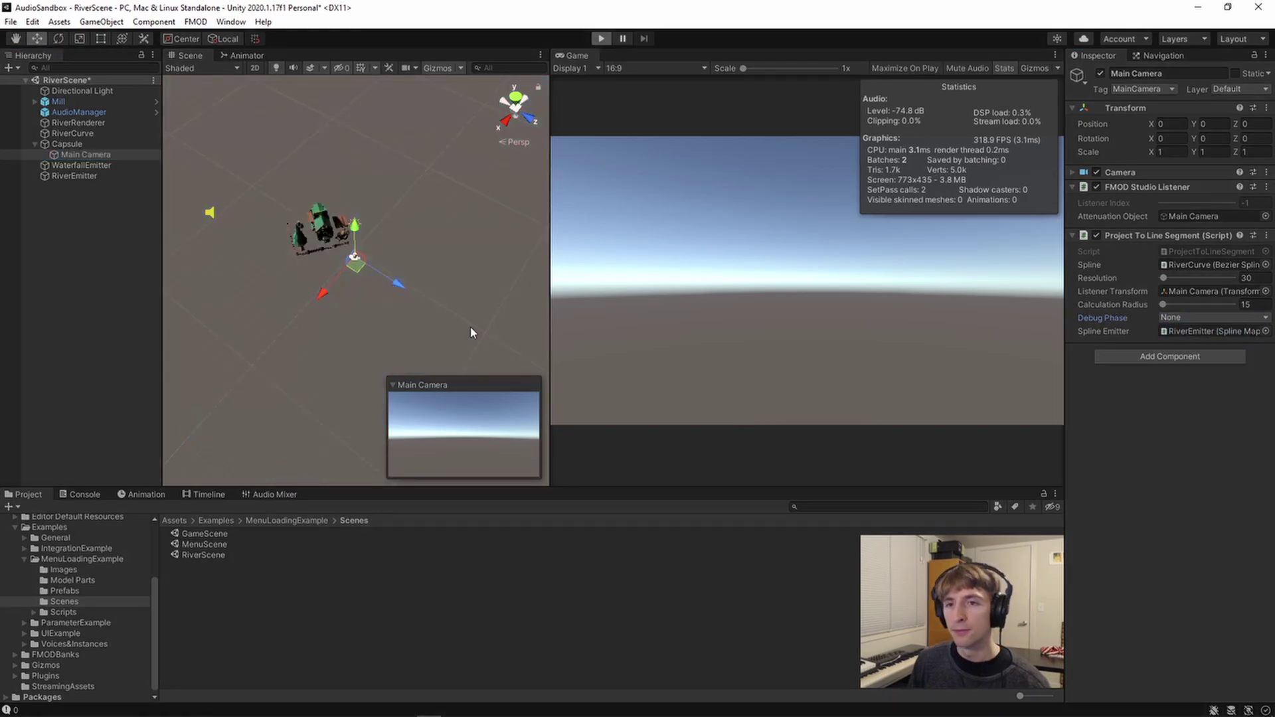